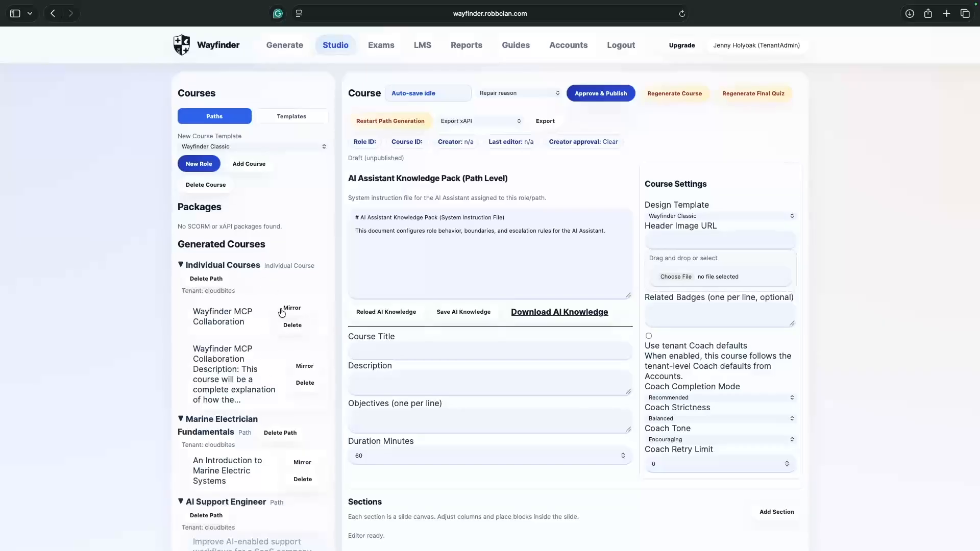
Step: Open the Wayfinder MCP Collaboration course under Individual Courses and view the available new course templates
mouse_move(281, 314)
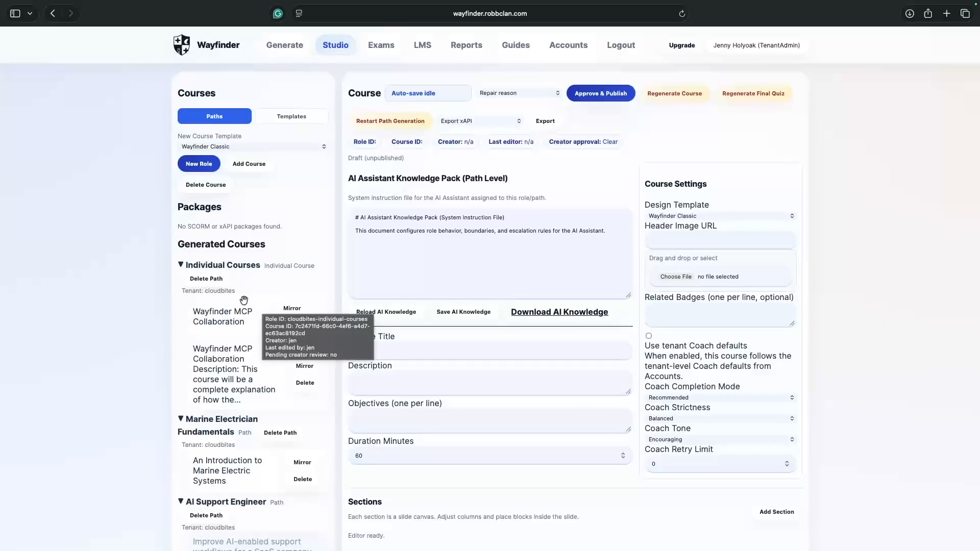
click(218, 318)
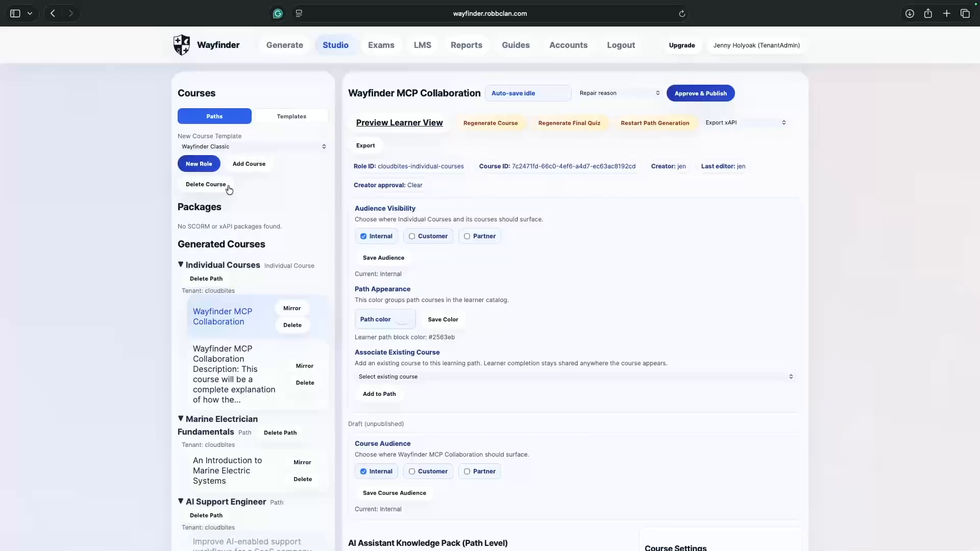
click(325, 146)
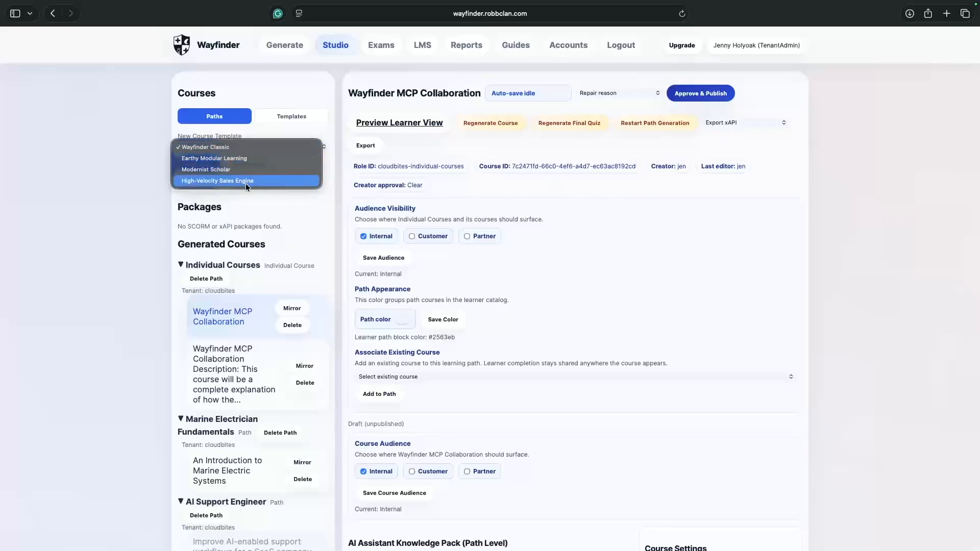
click(285, 130)
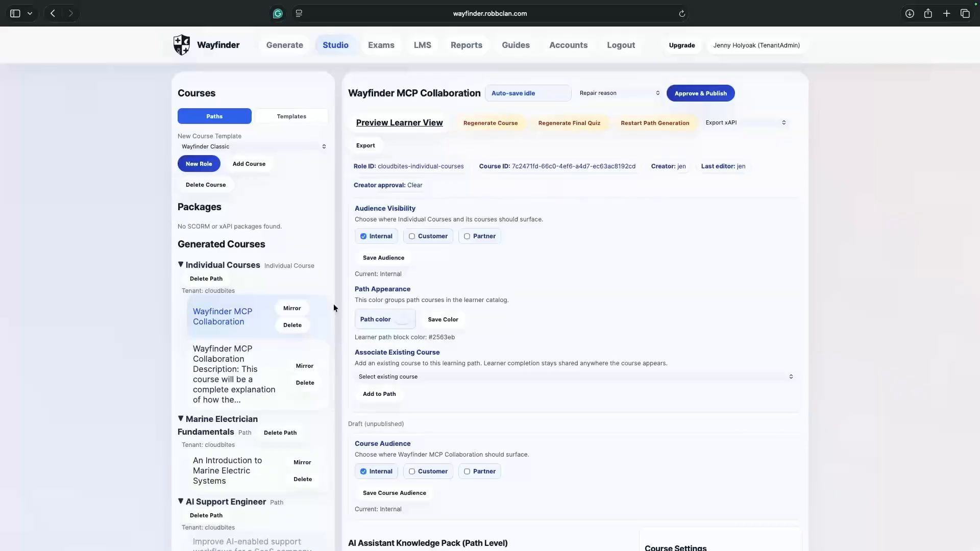
Step: Look at the LMS page briefly, return to the course in Studio, and view its repair reason options
scroll(327, 296, left, 5)
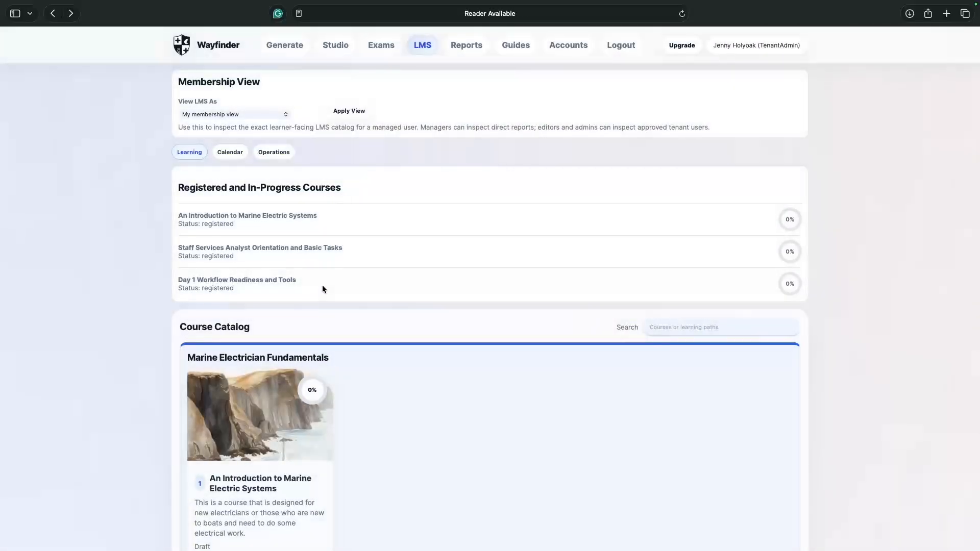
scroll(322, 284, right, 5)
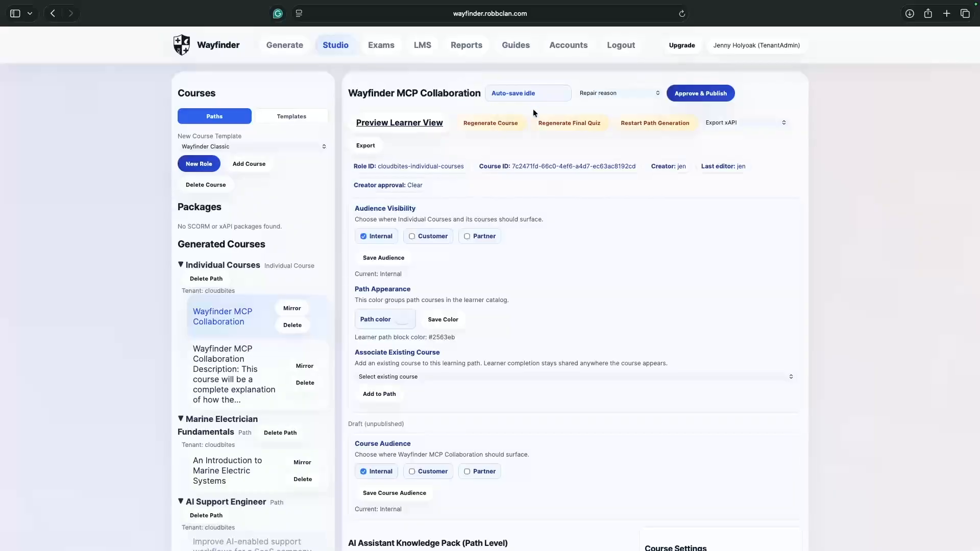
click(657, 93)
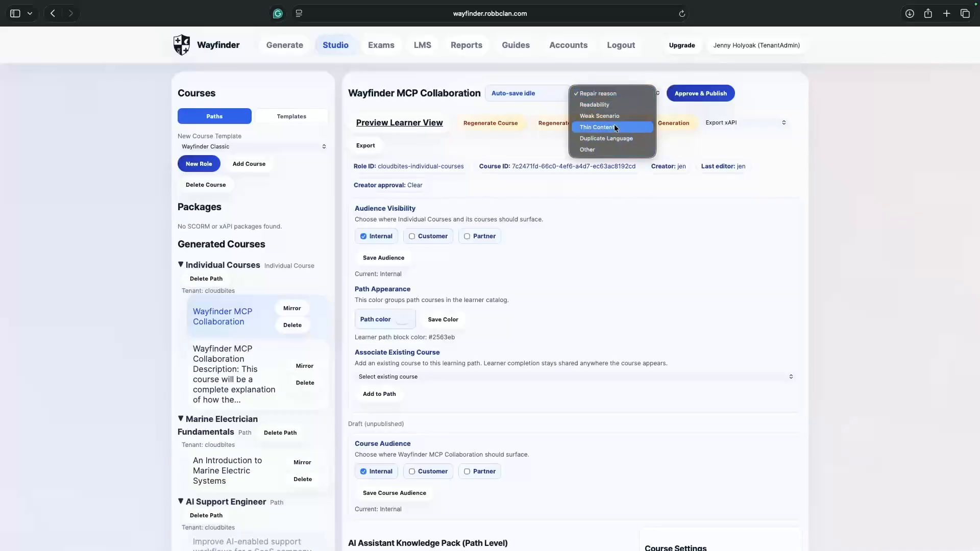
click(685, 134)
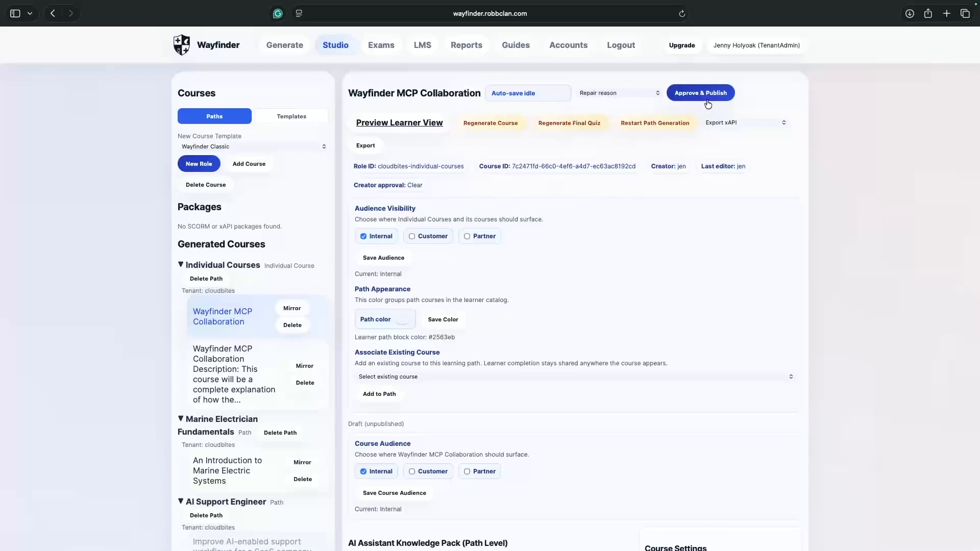
Step: Preview the course in the learner view, look through its first module, and close the preview
click(401, 124)
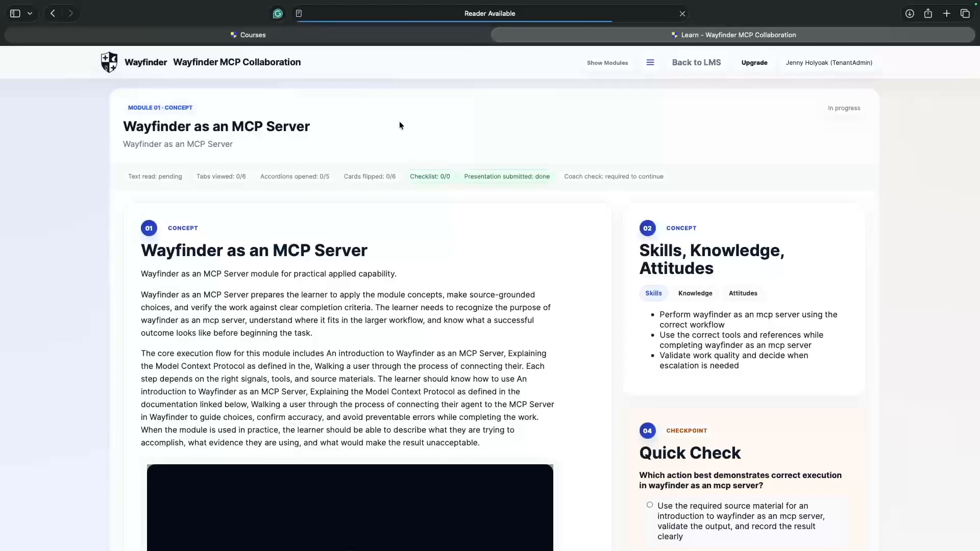
scroll(461, 313, down, 7)
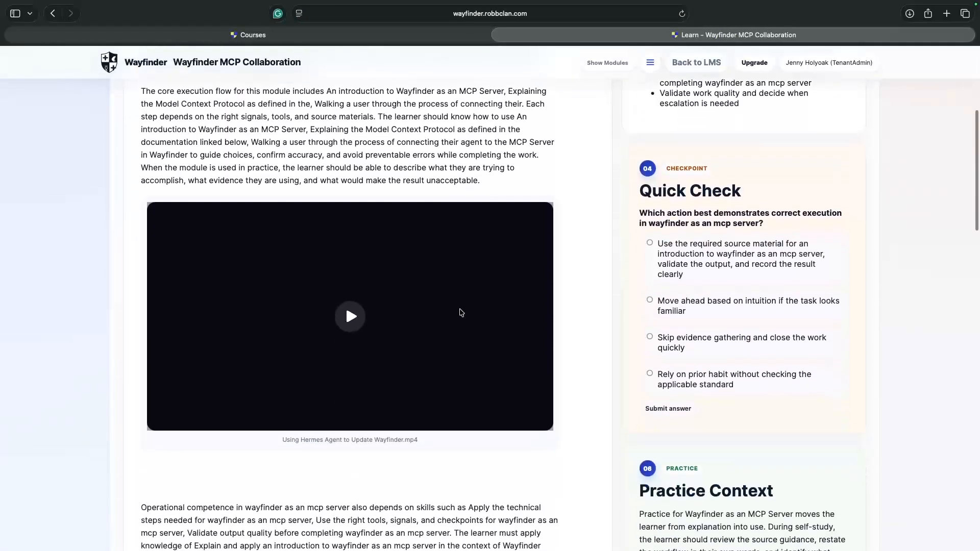
scroll(461, 312, down, 5)
scroll(461, 313, up, 12)
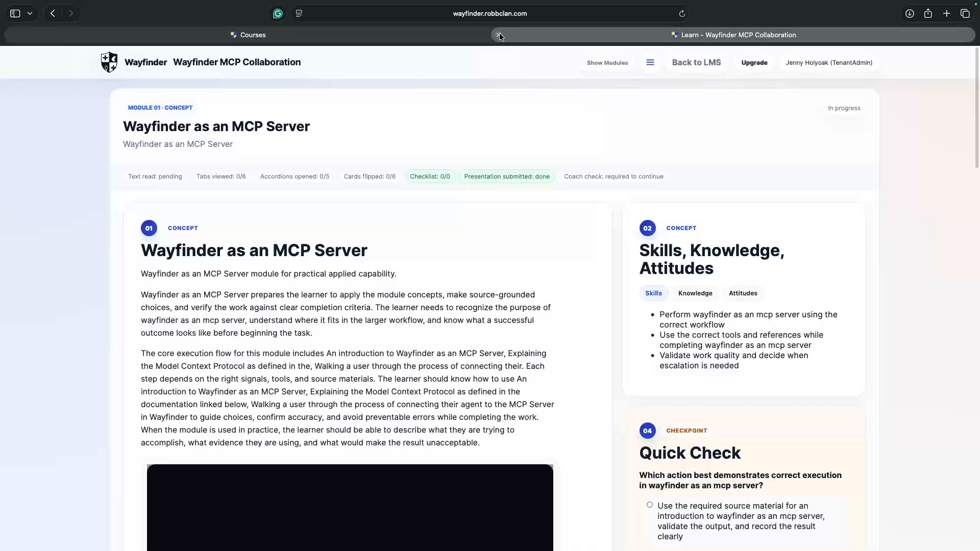
click(499, 34)
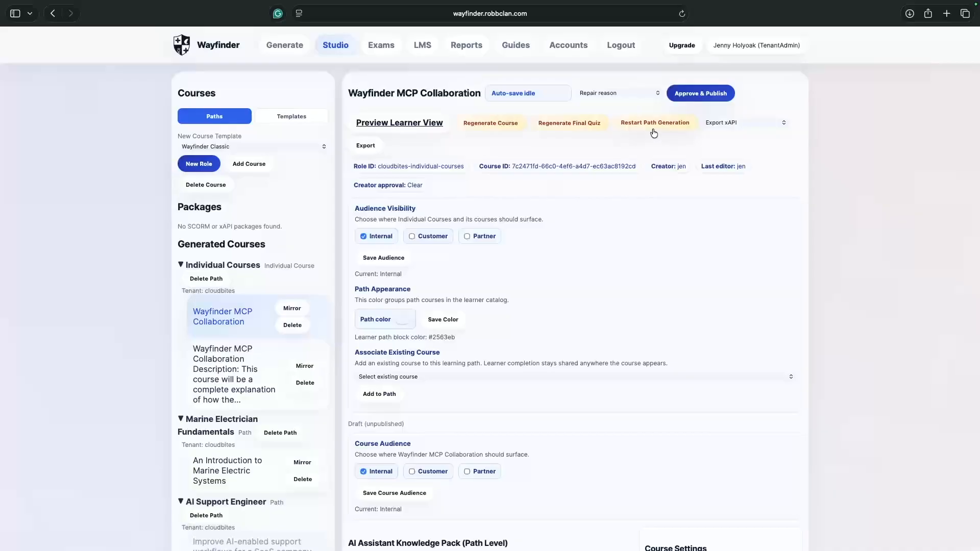
Step: View the export format options for the course and highlight its Course ID
click(783, 121)
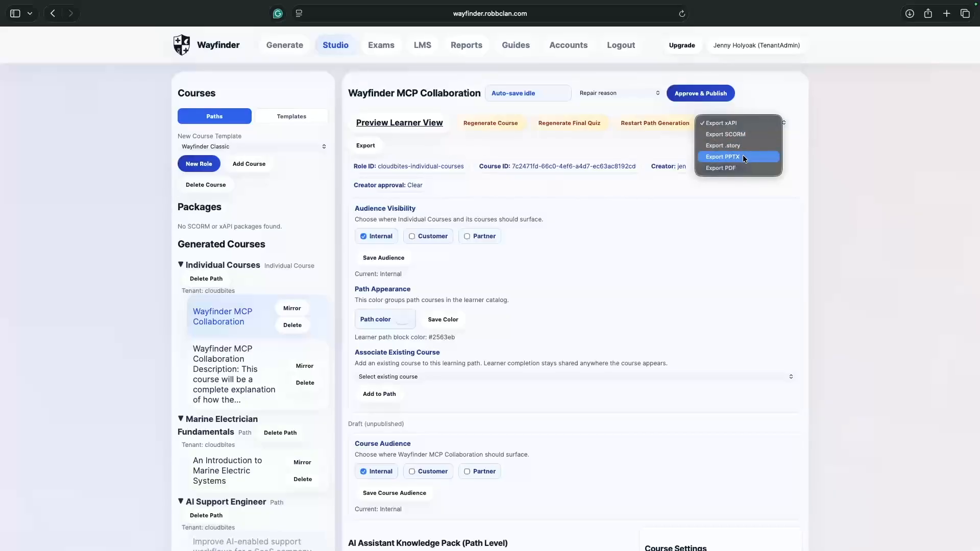
click(632, 153)
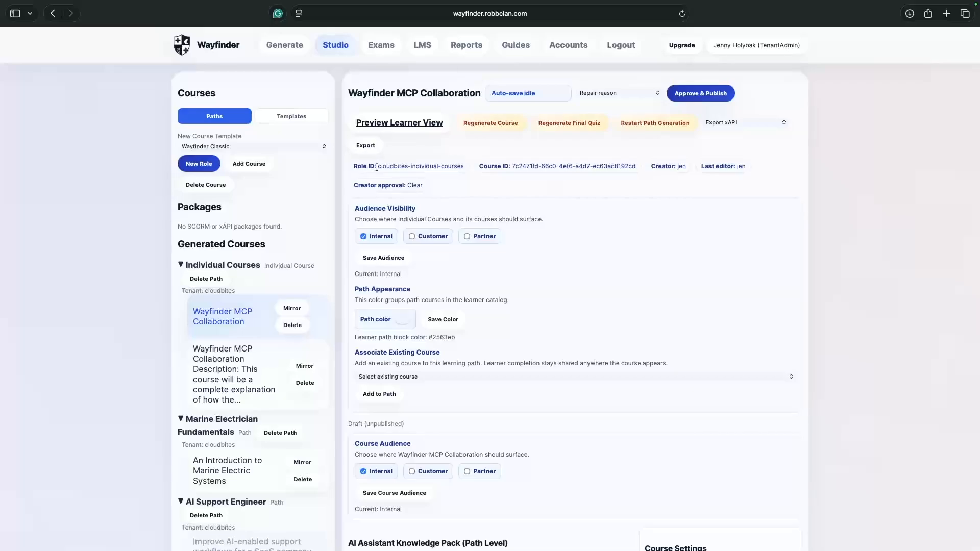
drag(377, 167, 637, 169)
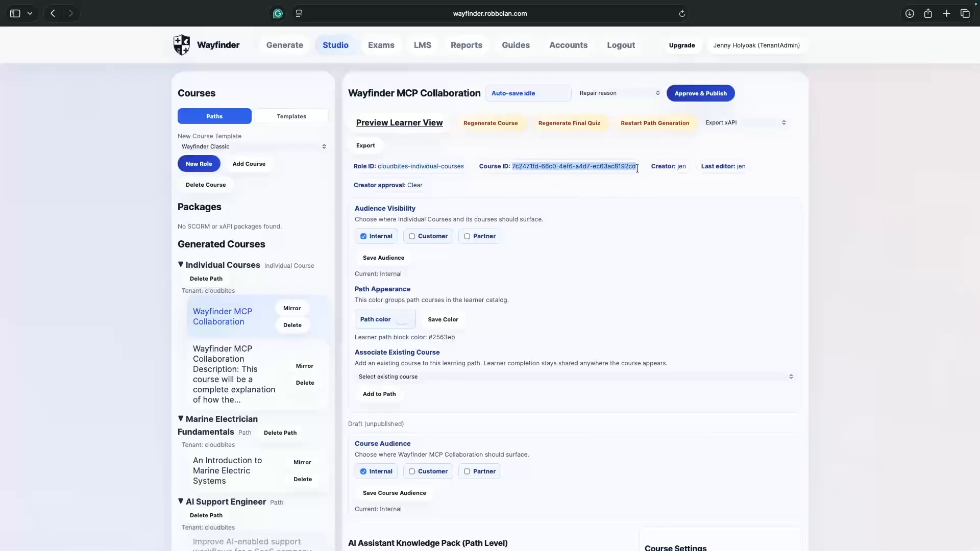
click(626, 186)
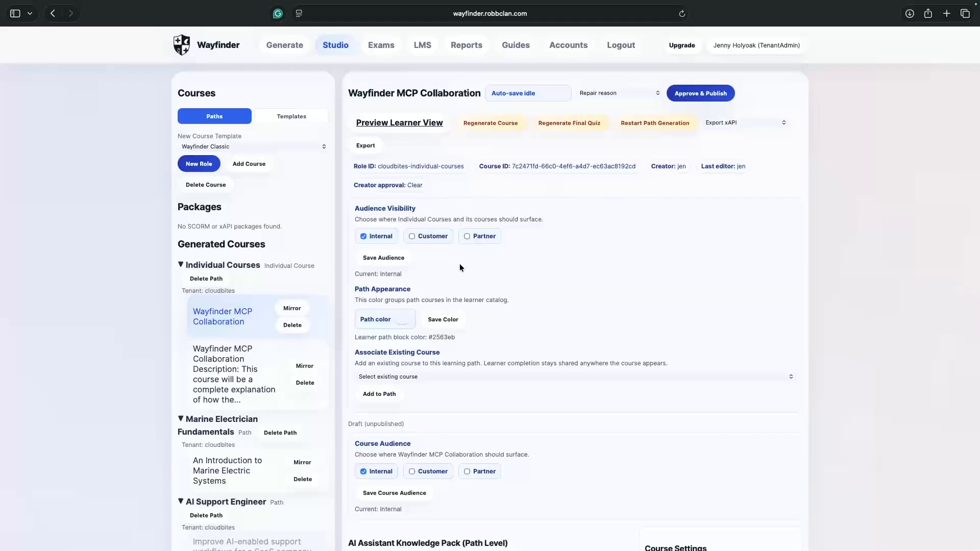
Step: Set the path color to the dark indigo #371a94 and save it
scroll(453, 285, down, 3)
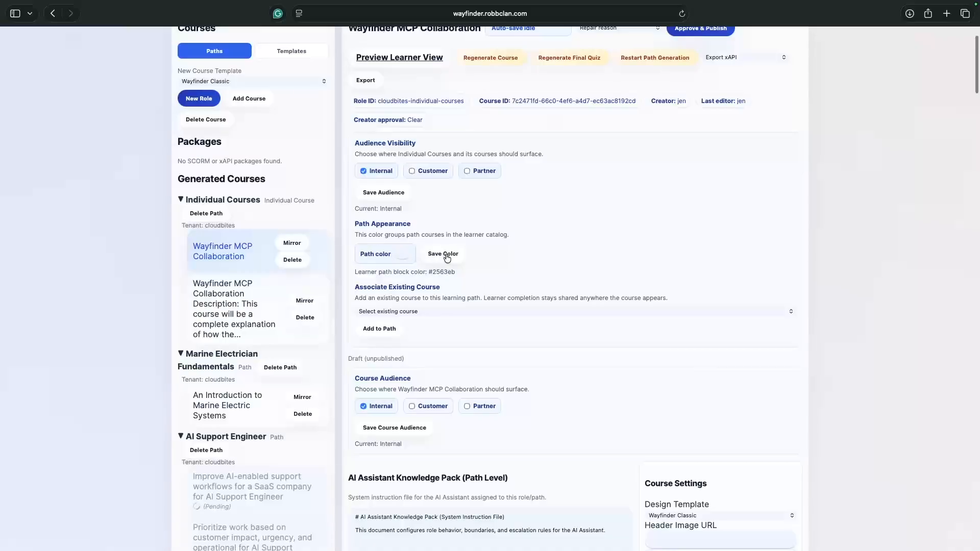
click(399, 254)
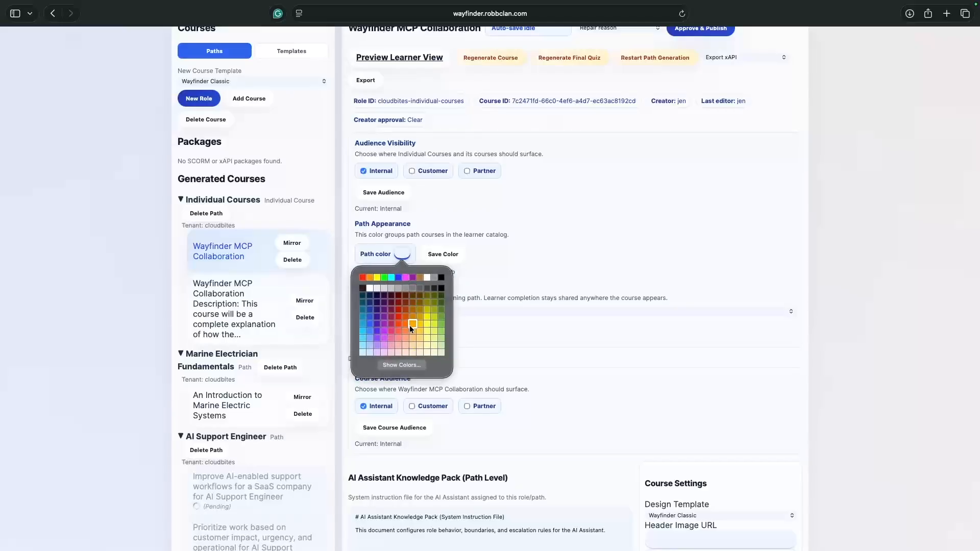
click(377, 318)
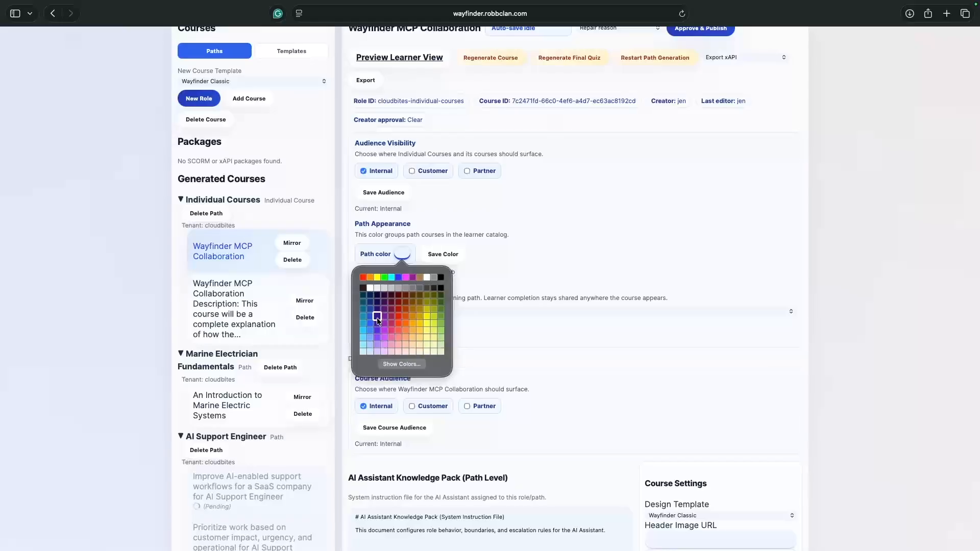
click(443, 259)
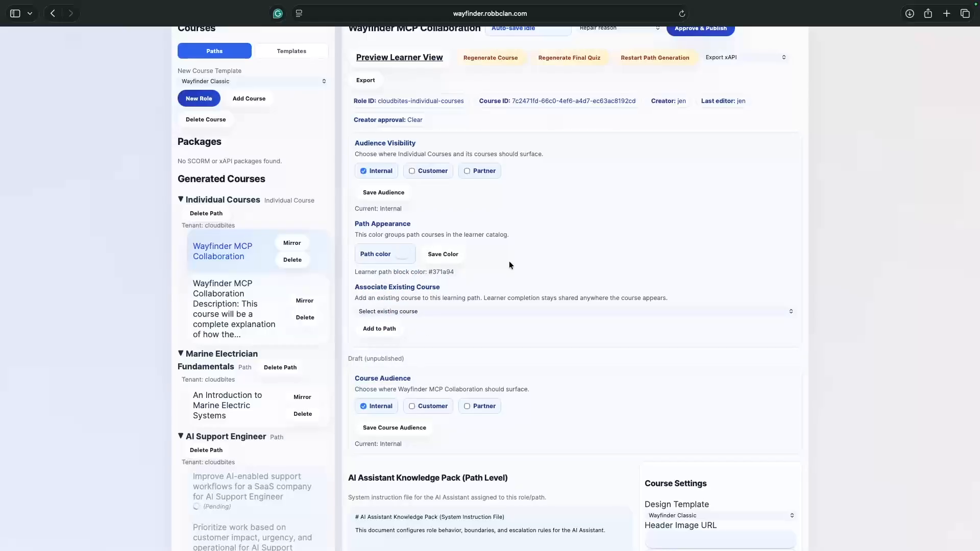
Step: Upload an image file as the course's header image in Course Settings
scroll(571, 191, down, 5)
scroll(570, 191, down, 1)
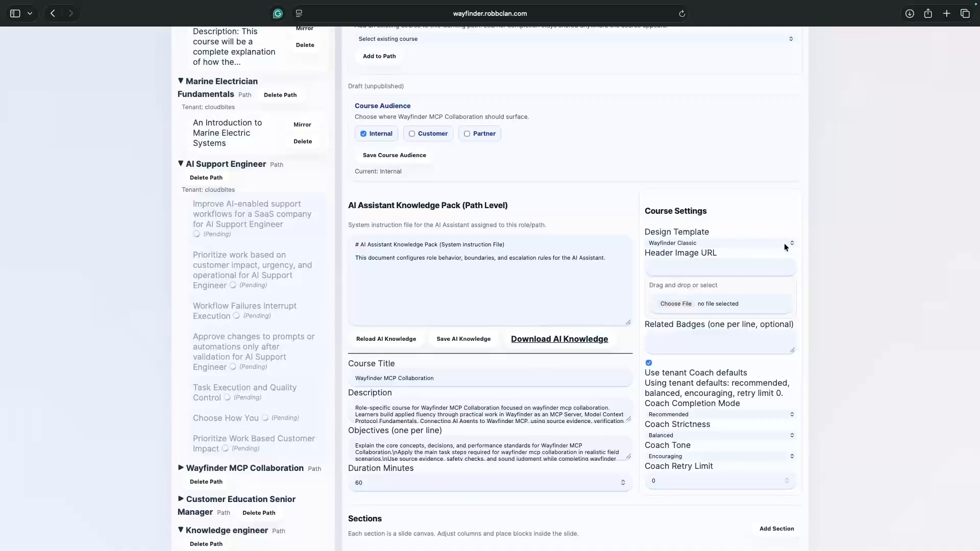
click(680, 267)
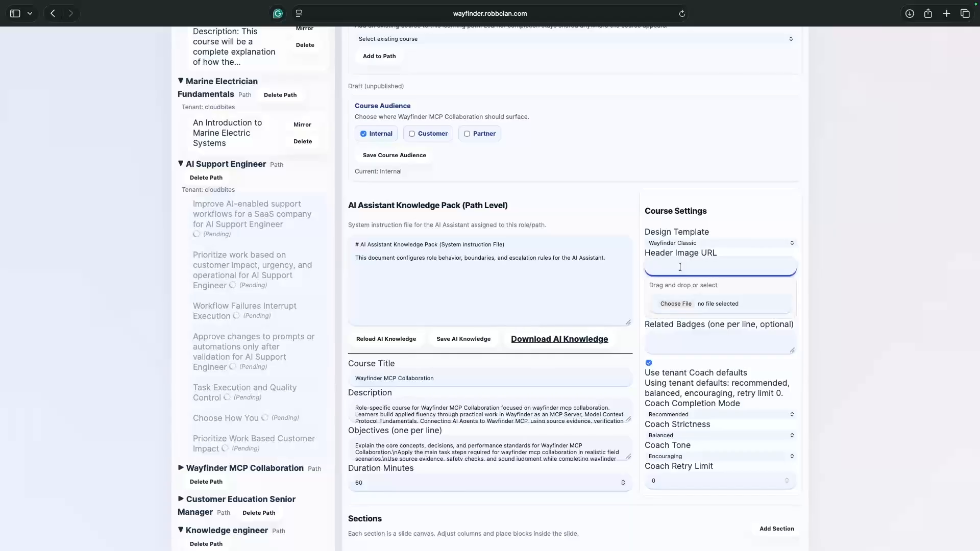
click(673, 303)
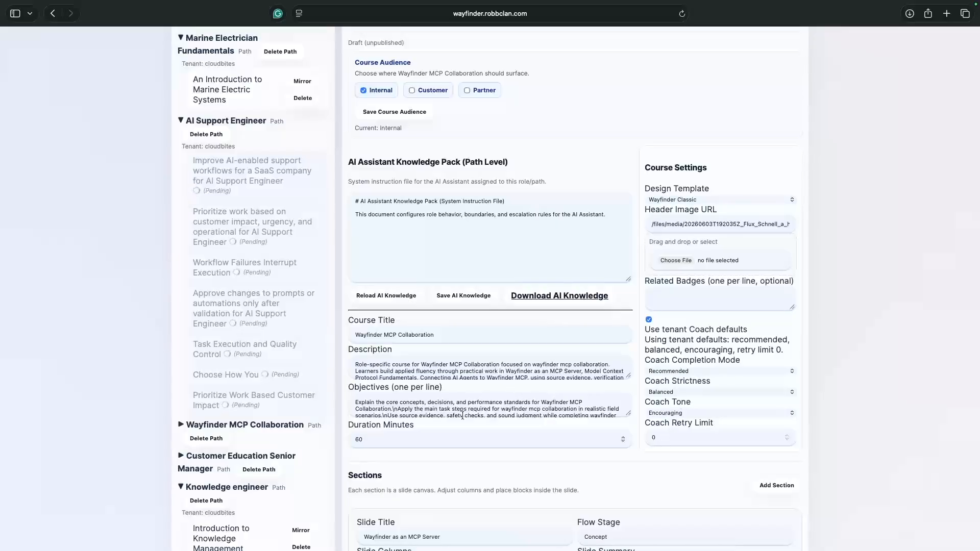
Step: Review the course's objectives, title and description text
scroll(462, 409, down, 3)
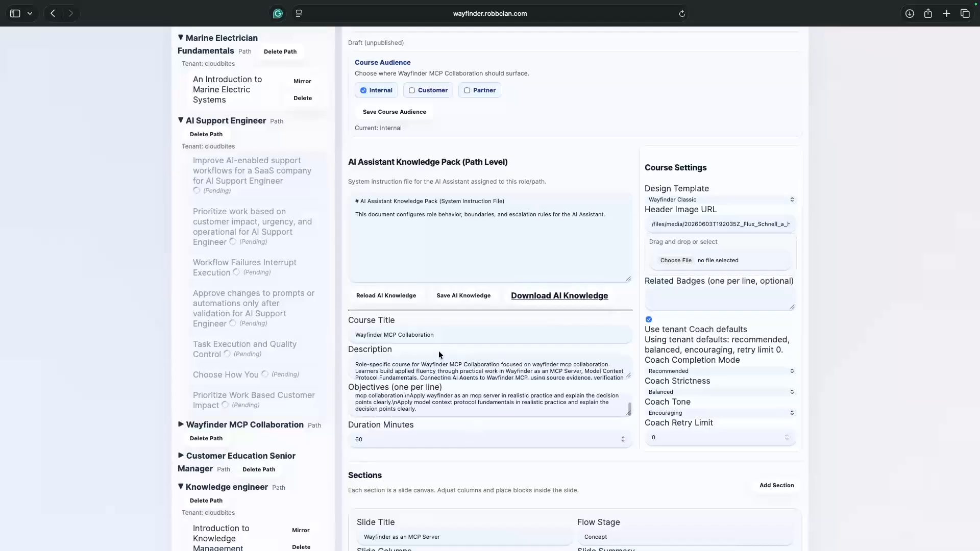
click(441, 335)
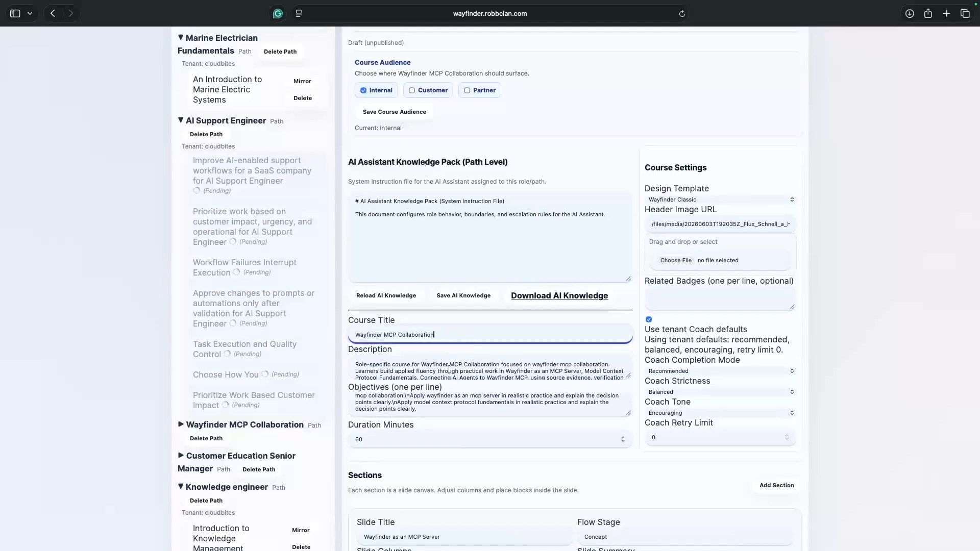
scroll(448, 369, down, 1)
scroll(448, 369, down, 2)
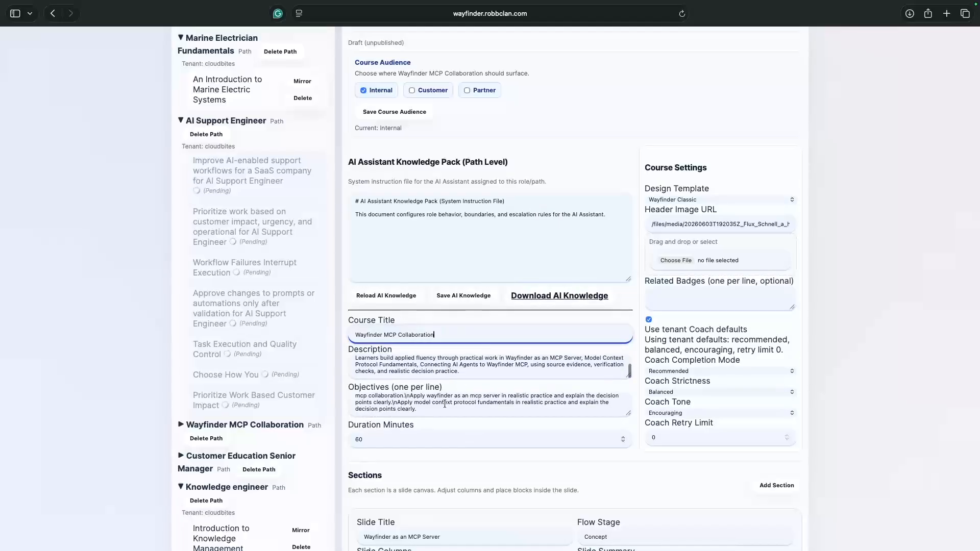
scroll(449, 409, down, 1)
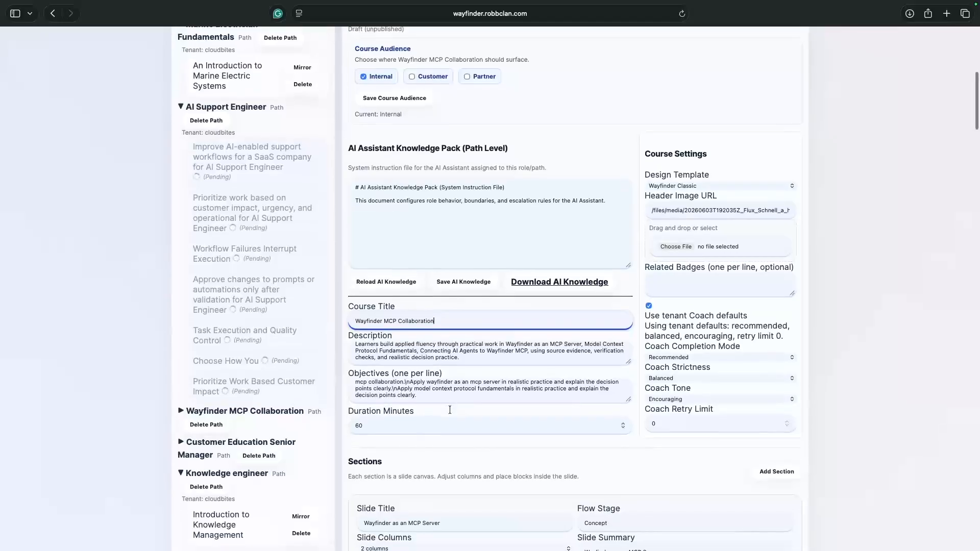
scroll(450, 410, down, 2)
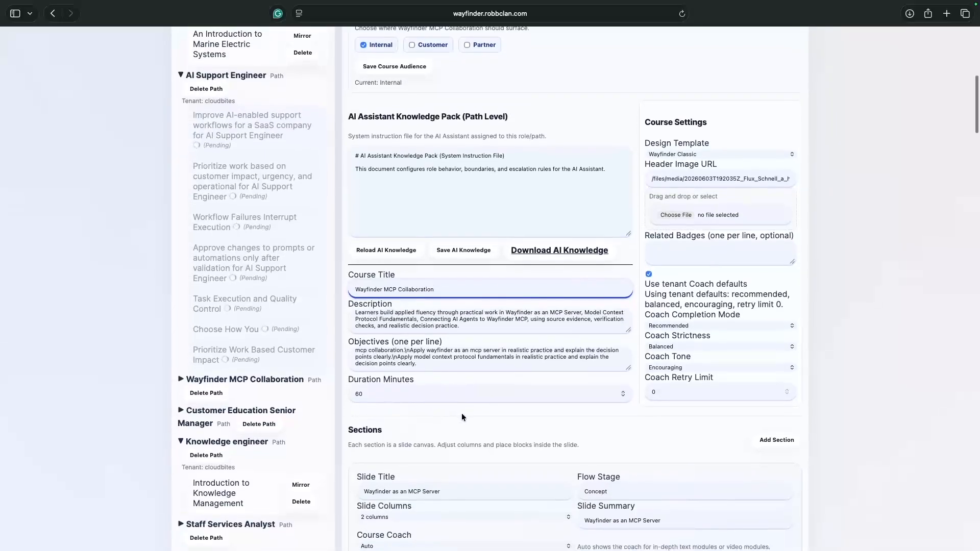
Step: Examine the first section's slide title, flow stage, slide summary and slide column options
scroll(462, 416, down, 10)
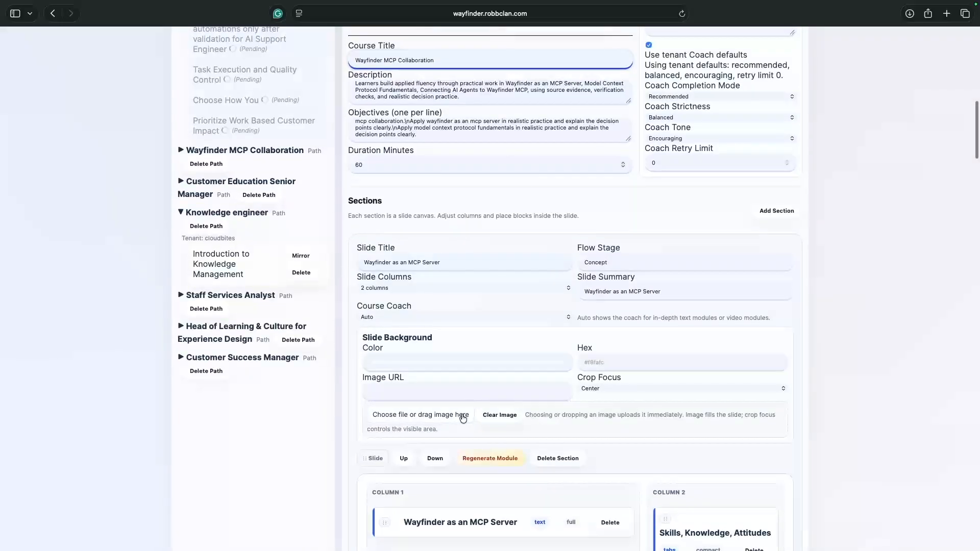
scroll(652, 225, down, 4)
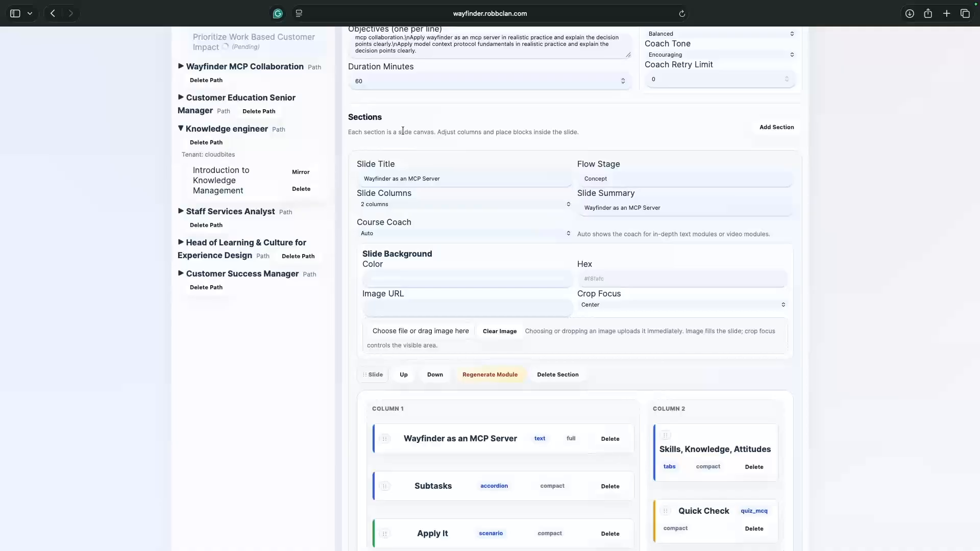
click(456, 179)
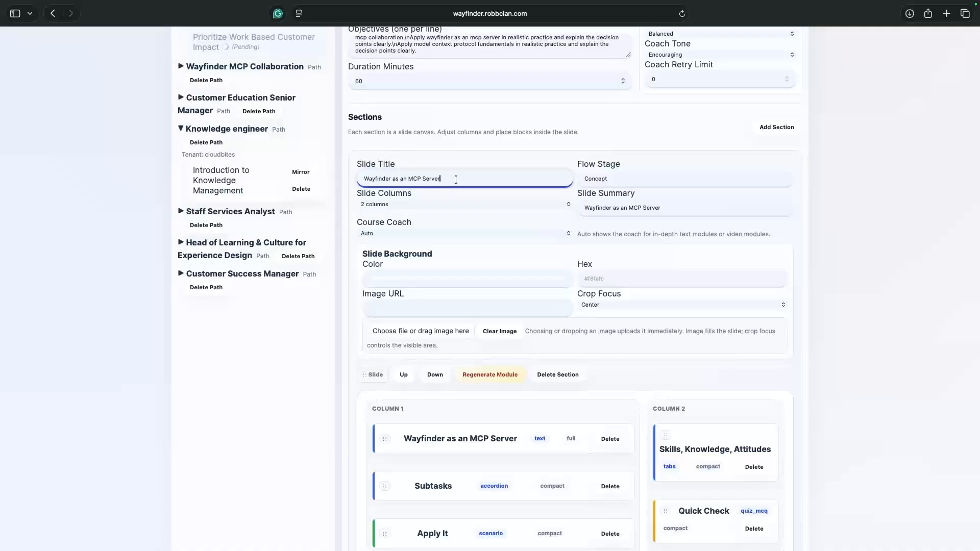
click(623, 182)
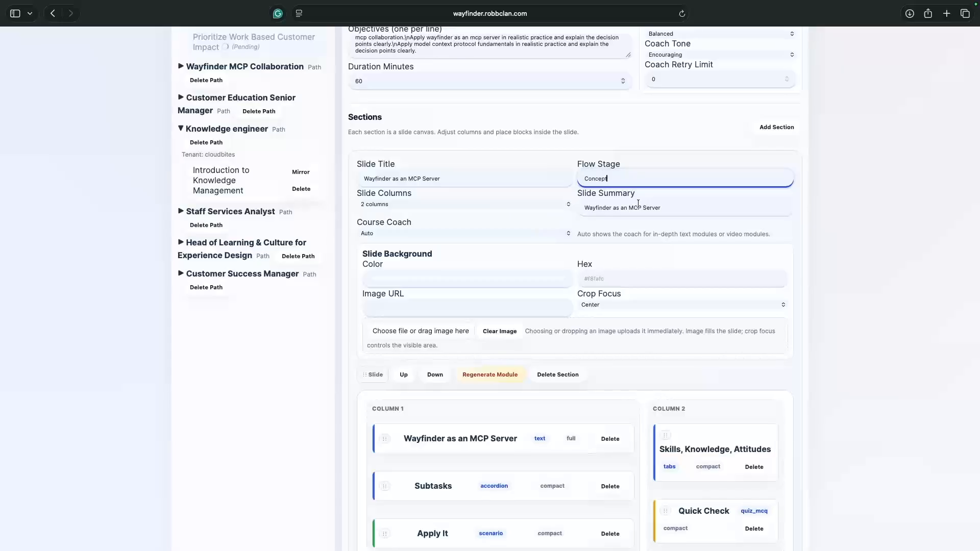
click(677, 207)
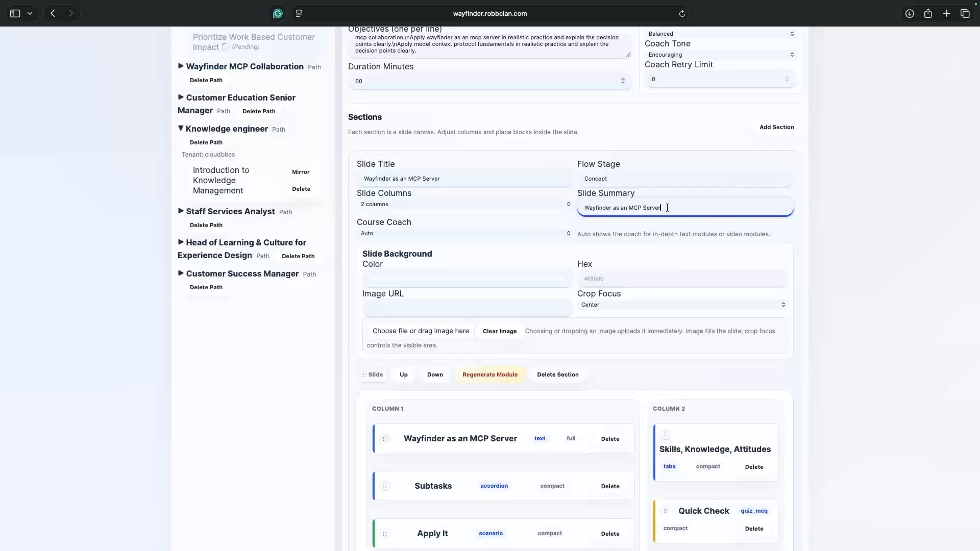
click(412, 204)
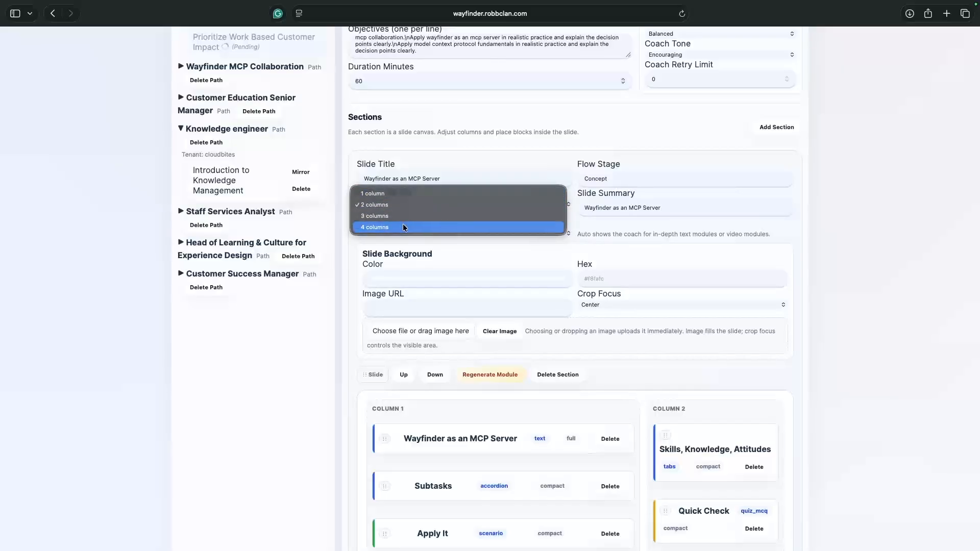
click(475, 177)
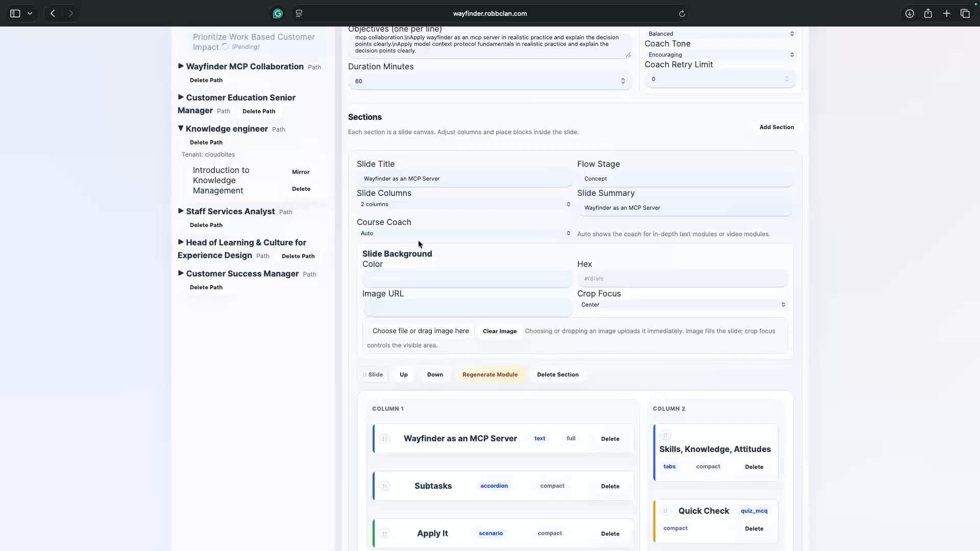
Step: Examine the first section's Course Coach choices and slide background settings
click(567, 235)
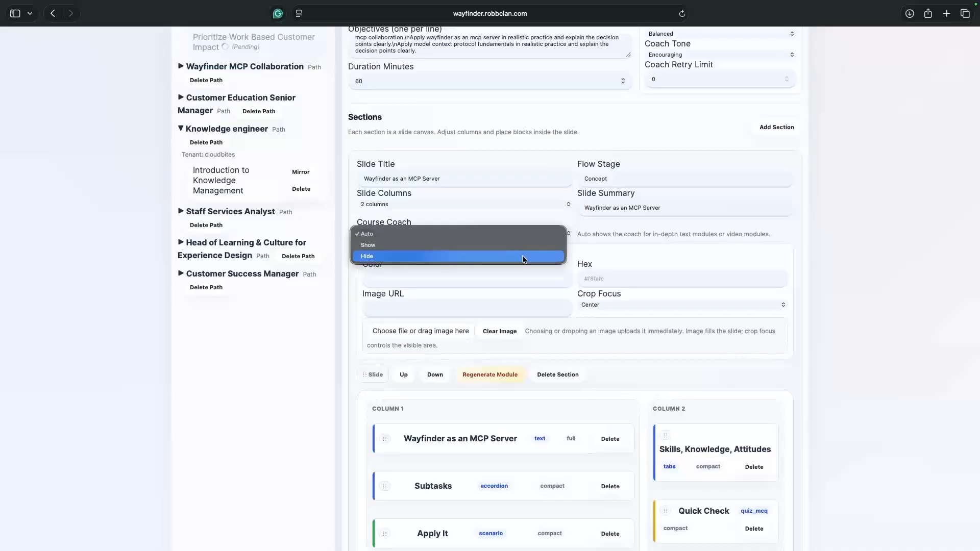
click(624, 256)
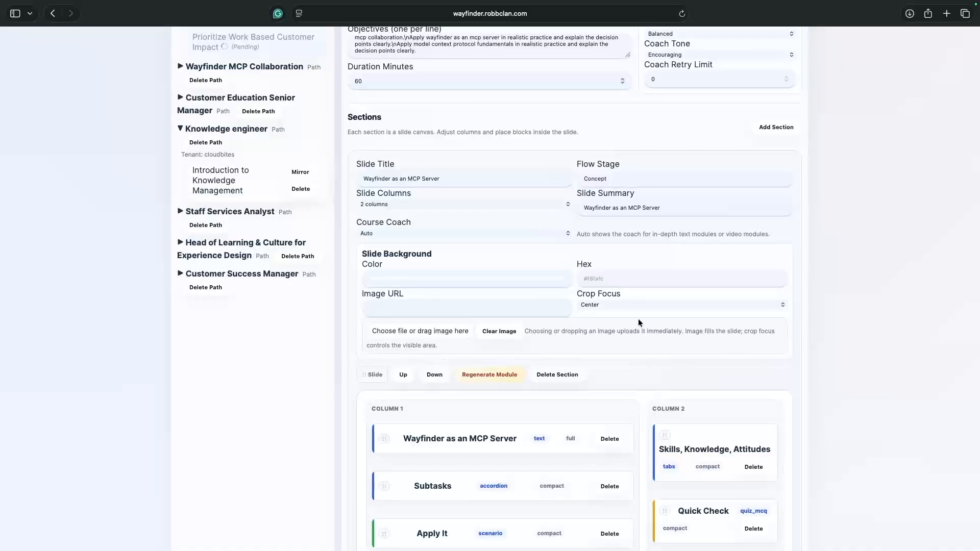
scroll(569, 333, down, 5)
scroll(567, 336, down, 2)
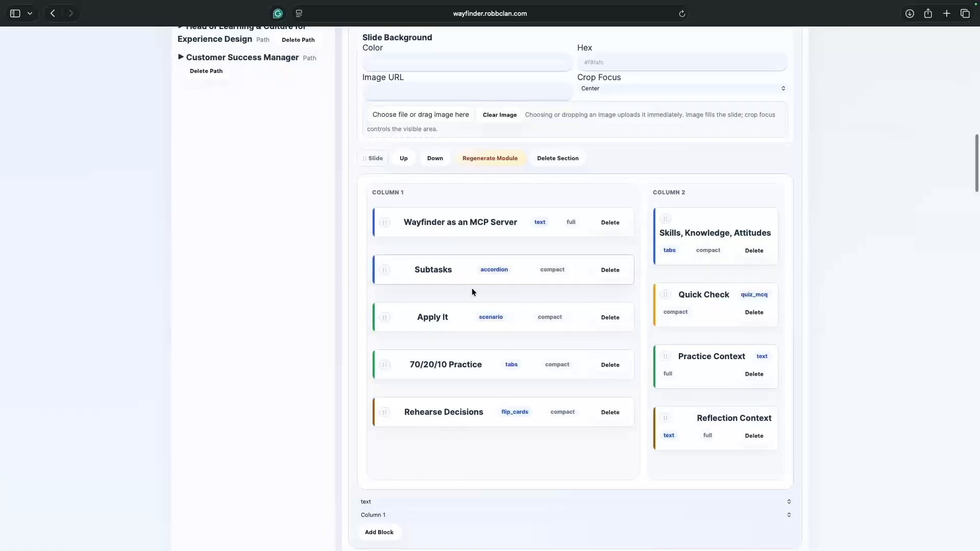
Step: Open the "Wayfinder as an MCP Server" text block in column 1 and review its settings, body text and embedded video
click(436, 229)
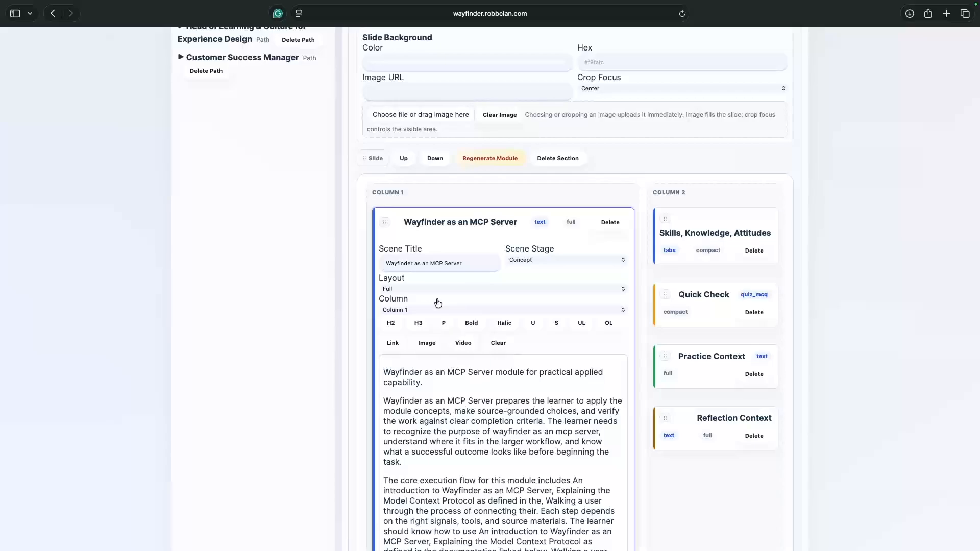
scroll(504, 421, down, 1)
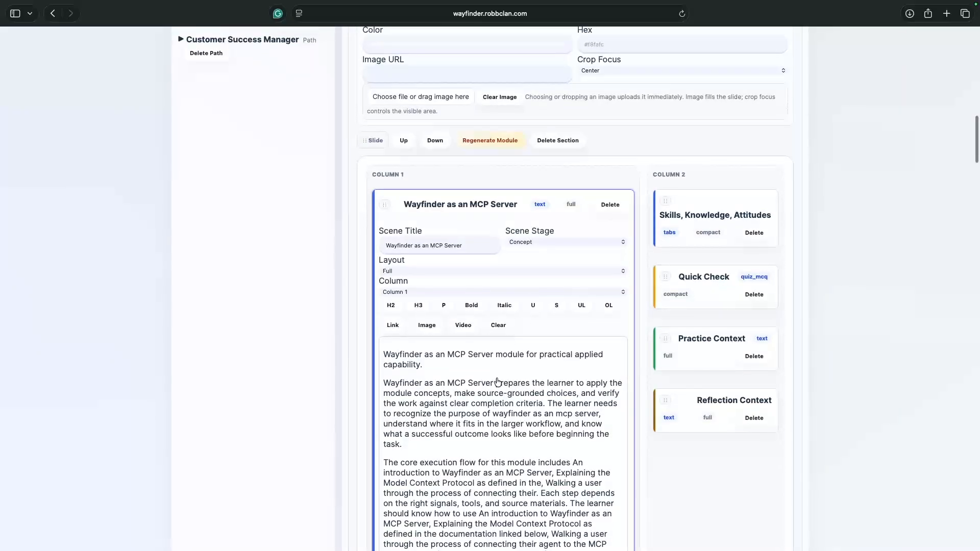
scroll(495, 383, down, 3)
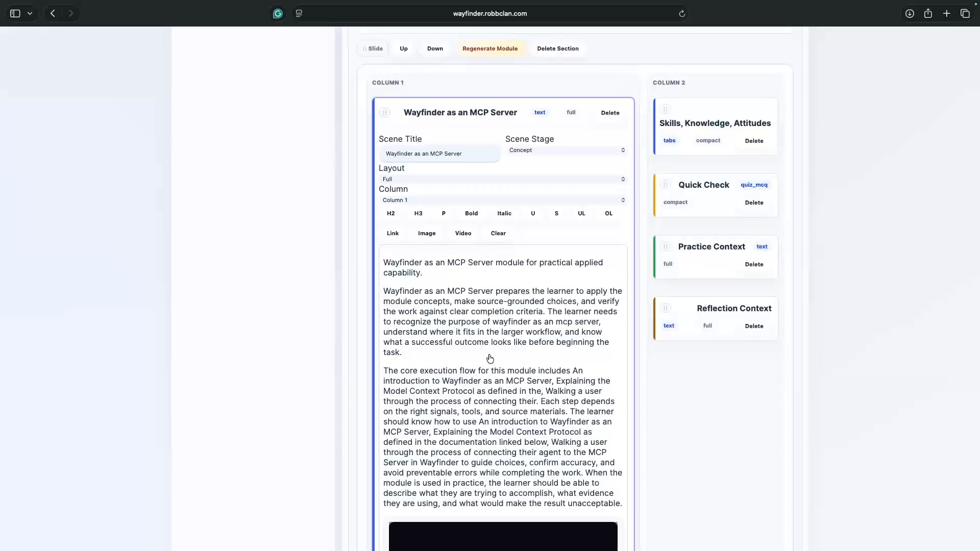
scroll(491, 359, down, 5)
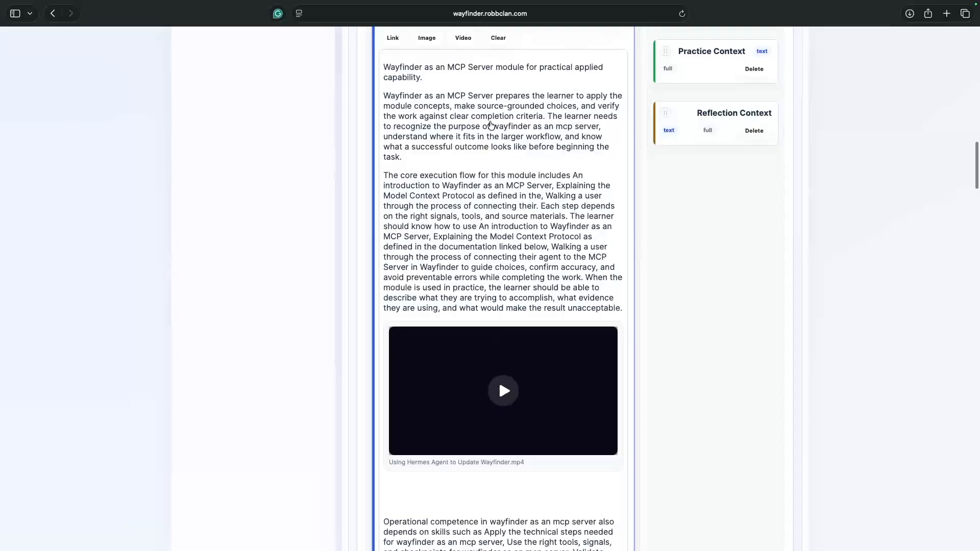
scroll(495, 129, down, 5)
scroll(493, 314, down, 12)
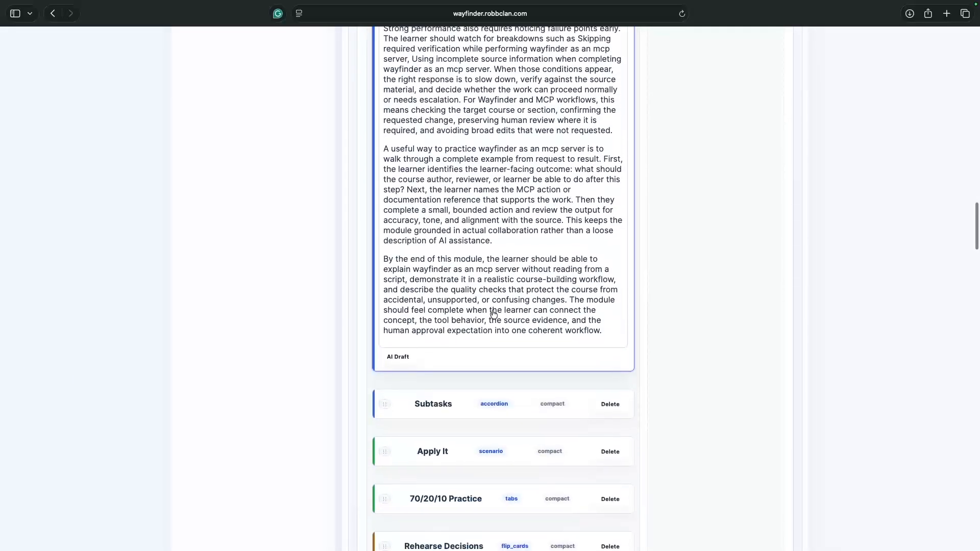
scroll(494, 314, up, 10)
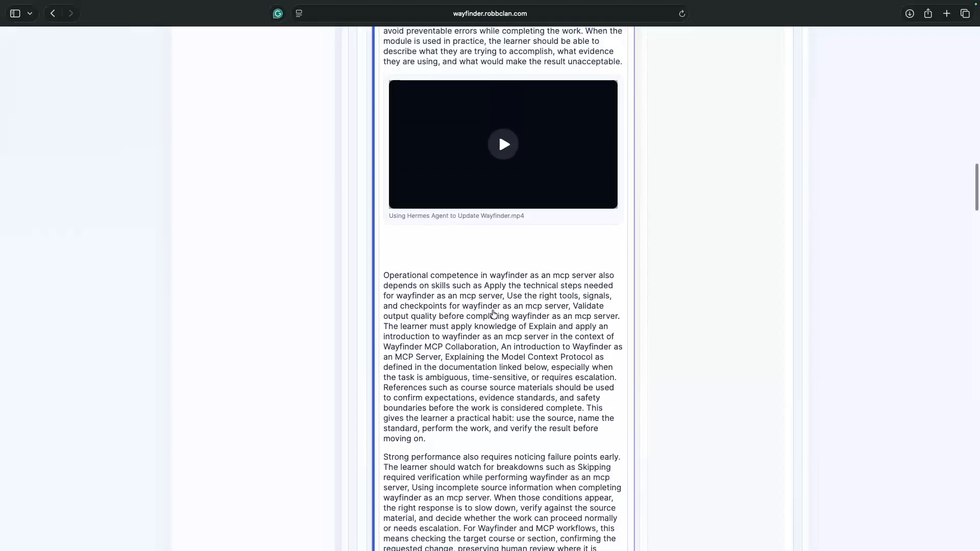
scroll(493, 313, up, 4)
scroll(494, 321, down, 15)
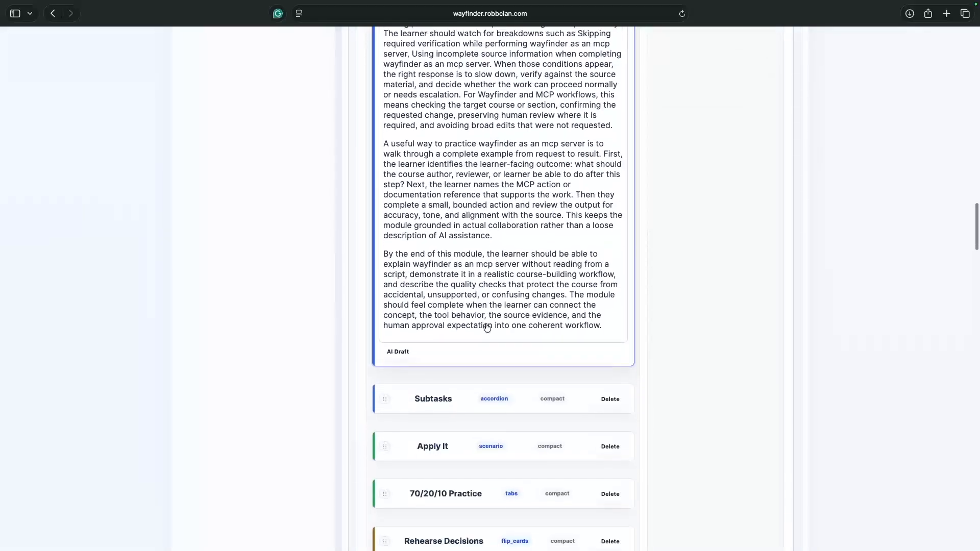
Step: Open the Subtasks accordion block and review its scene settings and the titles and content of its accordion items
click(433, 401)
scroll(486, 315, up, 6)
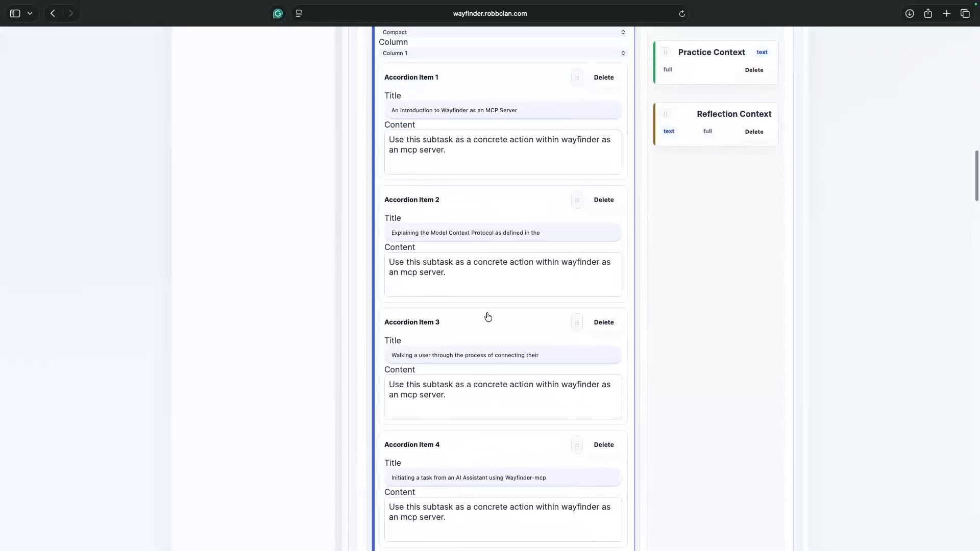
scroll(488, 317, up, 6)
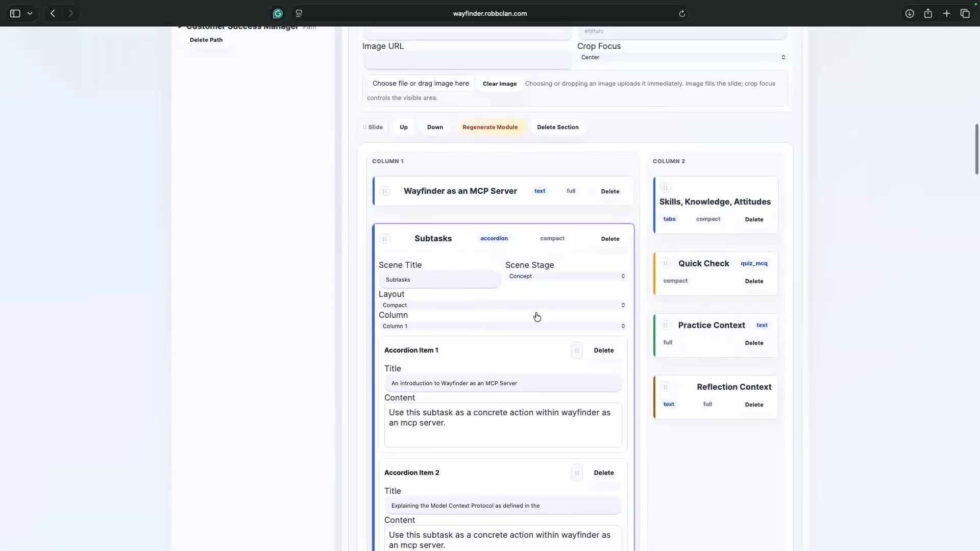
scroll(516, 346, down, 4)
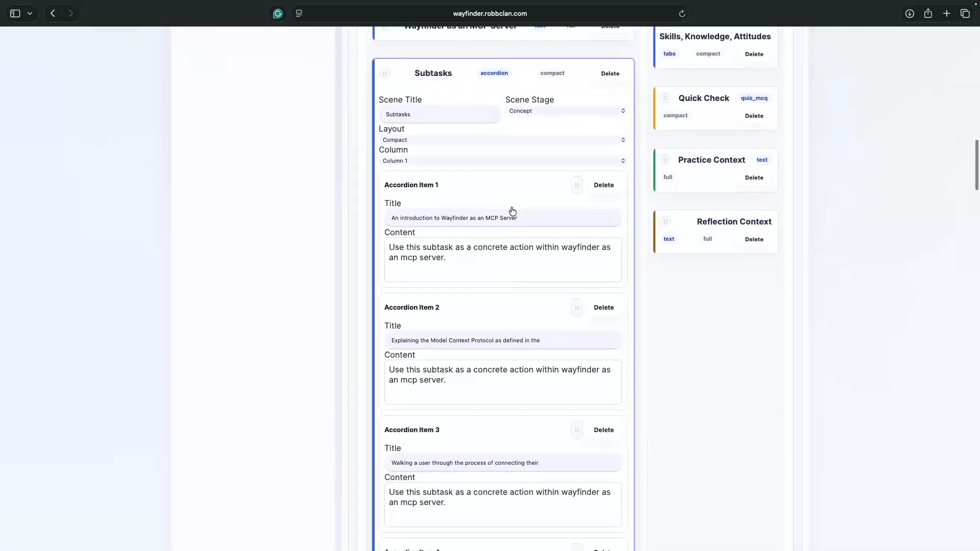
scroll(499, 306, down, 2)
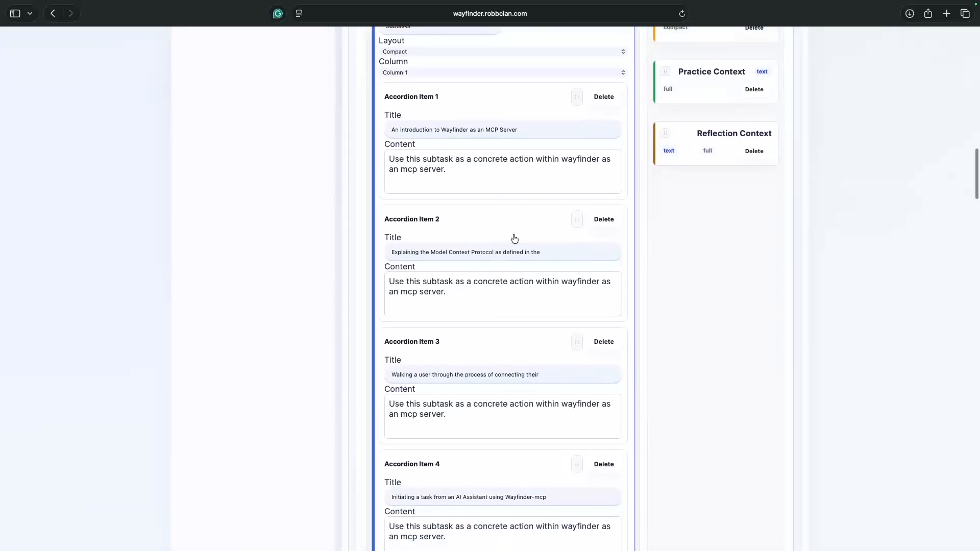
scroll(511, 311, down, 7)
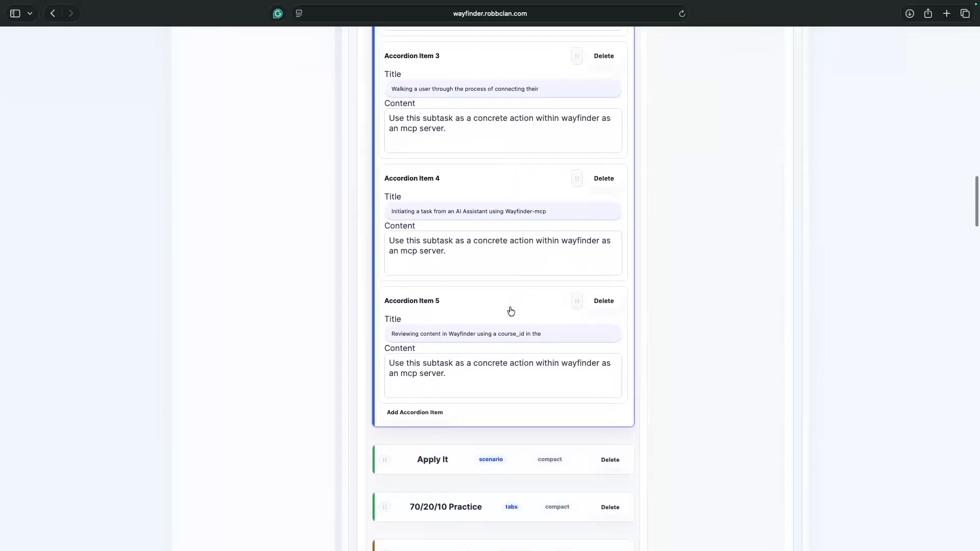
scroll(511, 310, down, 2)
scroll(510, 311, up, 15)
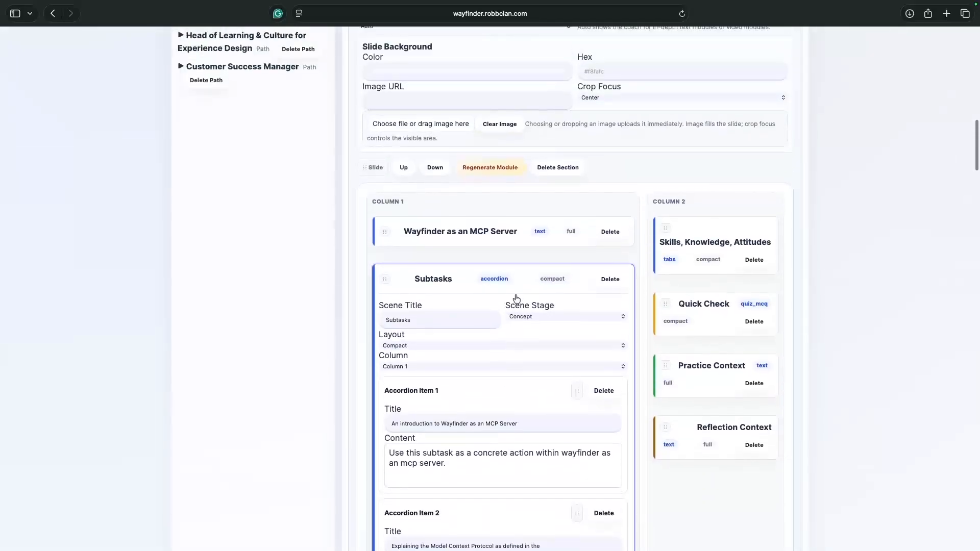
drag(464, 275, 485, 253)
scroll(499, 389, down, 9)
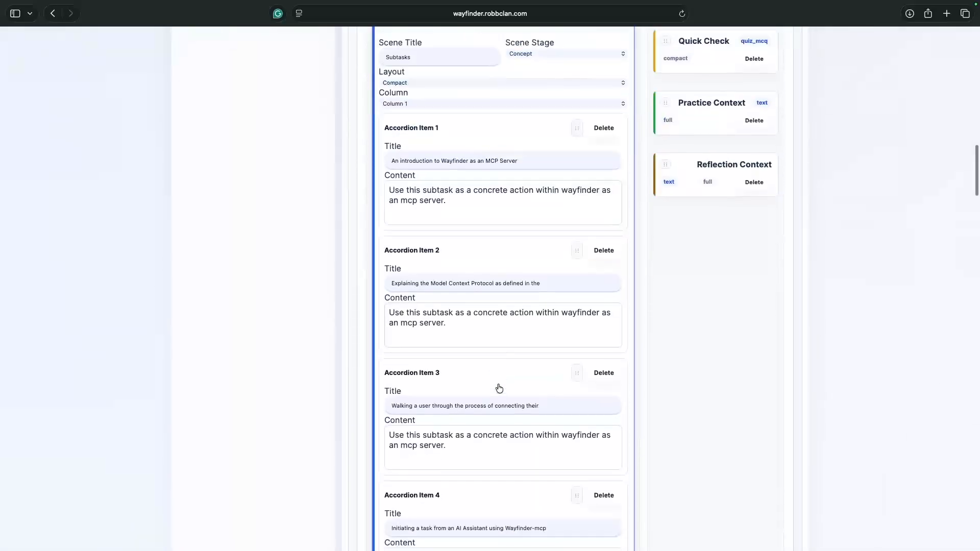
scroll(499, 388, down, 7)
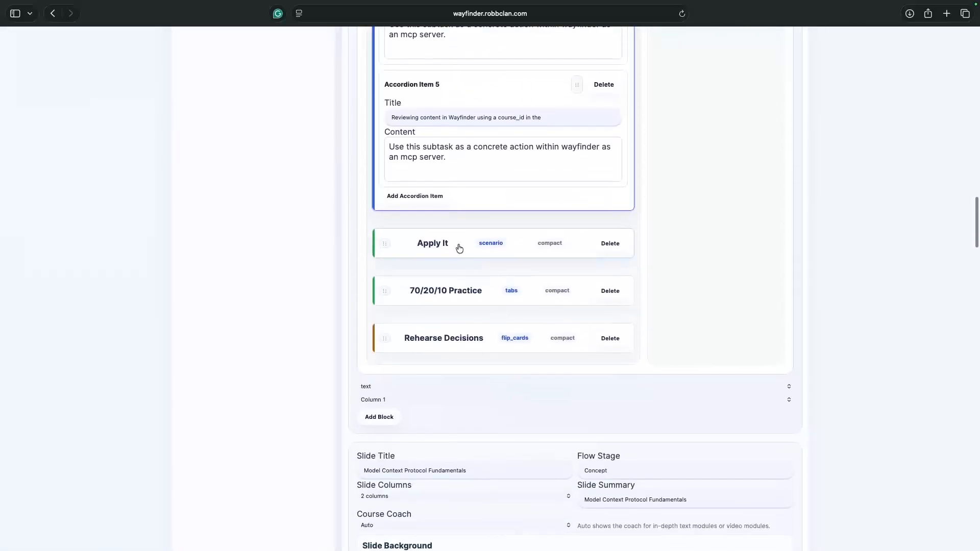
Step: Inspect the Apply It scenario block's prompt and expected answer, and the tabs of the 70/20/10 Practice block
click(456, 249)
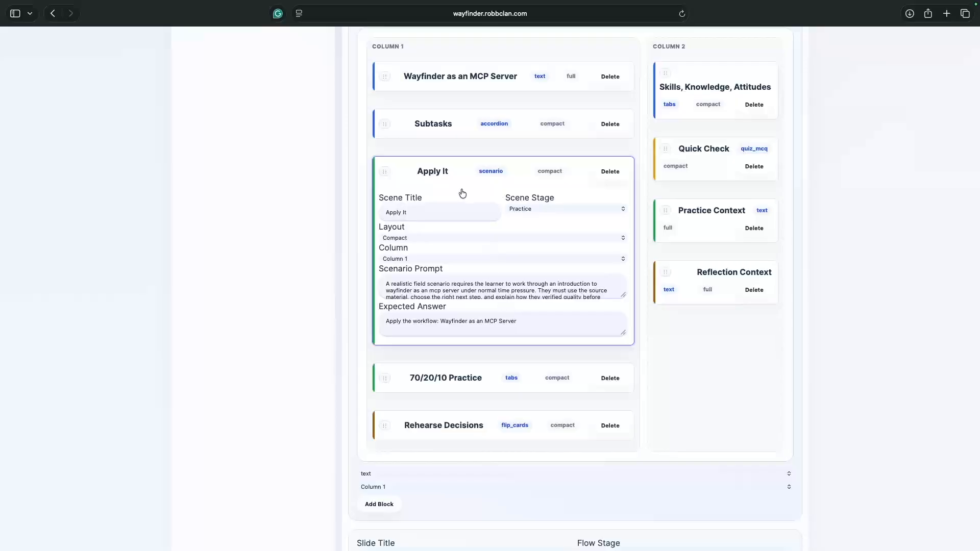
click(455, 379)
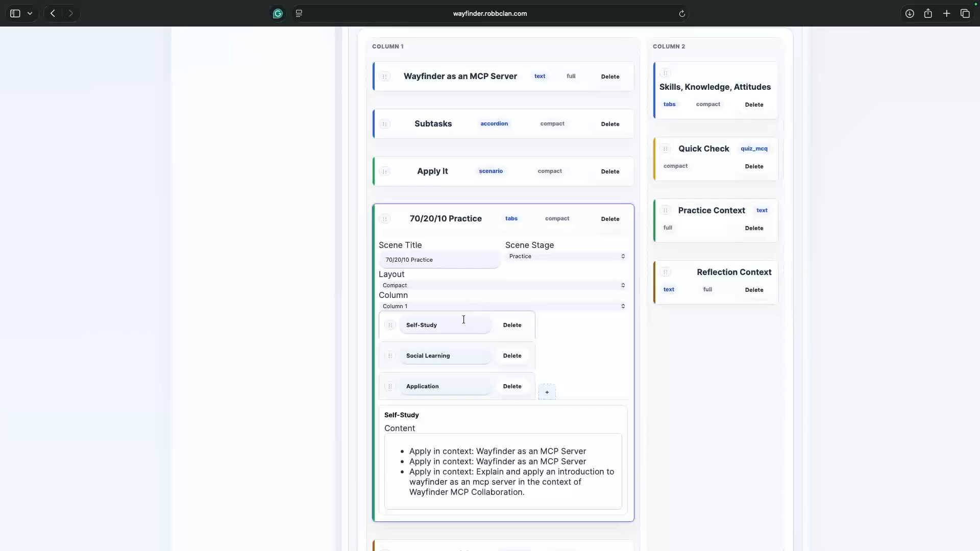
scroll(547, 482, down, 1)
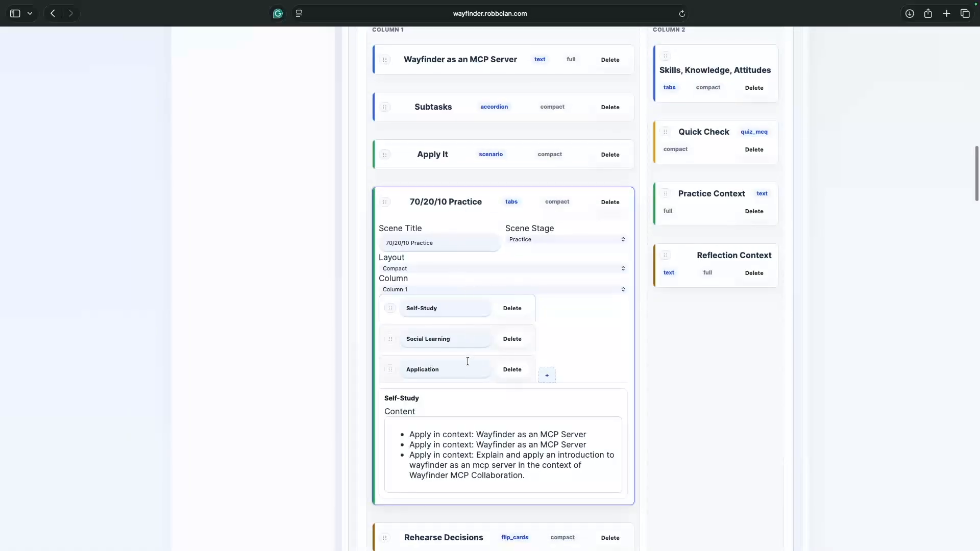
Step: Open the Rehearse Decisions flip cards block and check both the front and back of cards 1 to 4
scroll(466, 363, down, 5)
click(438, 315)
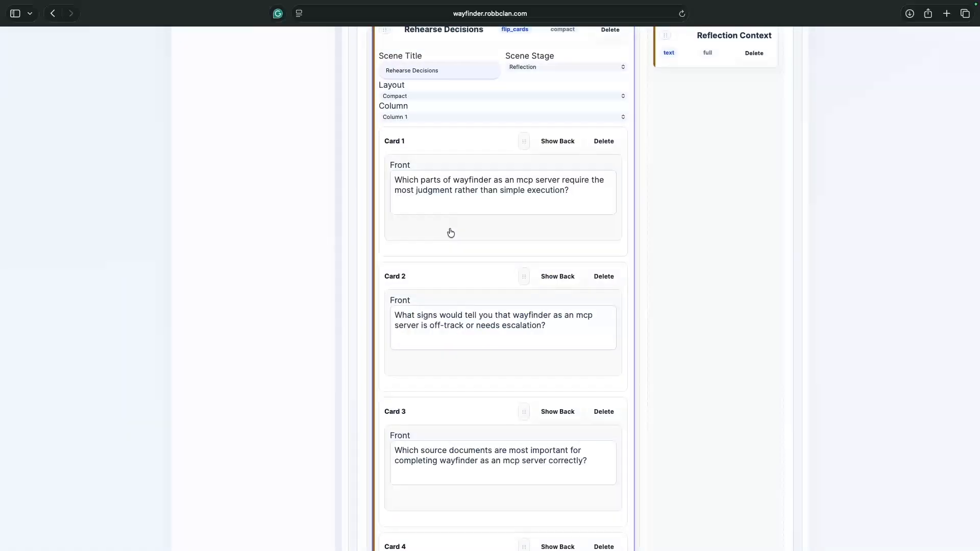
scroll(451, 233, up, 3)
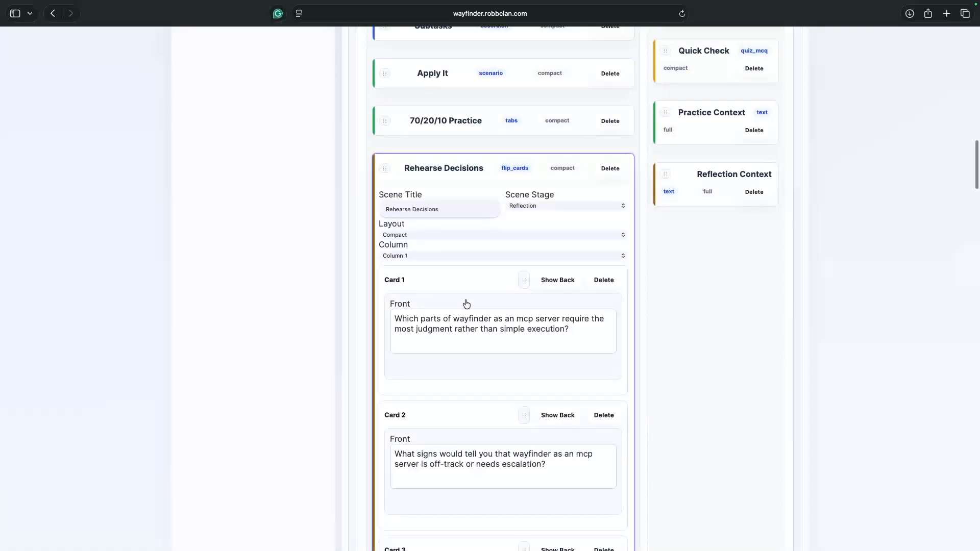
click(562, 283)
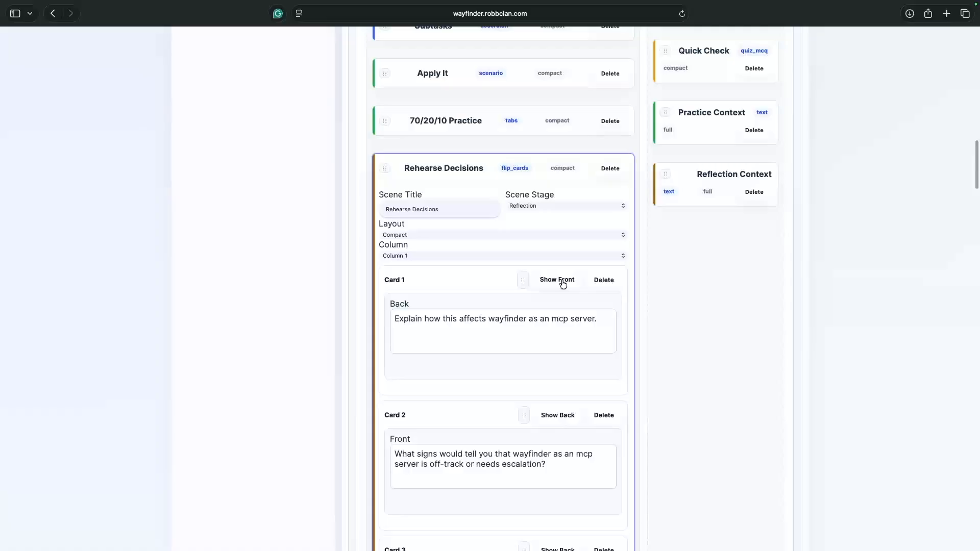
click(563, 284)
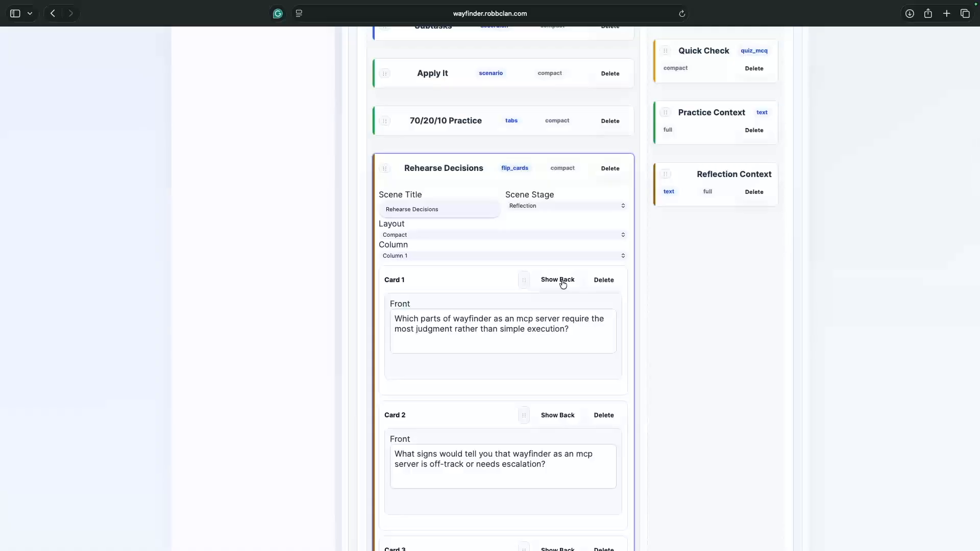
click(558, 416)
click(558, 417)
scroll(557, 416, down, 3)
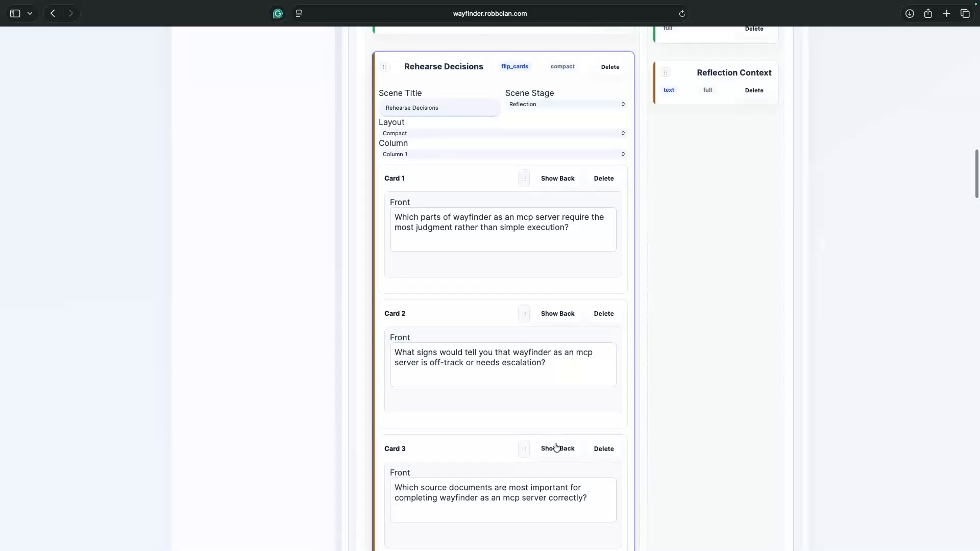
click(557, 449)
click(557, 451)
scroll(557, 455, down, 8)
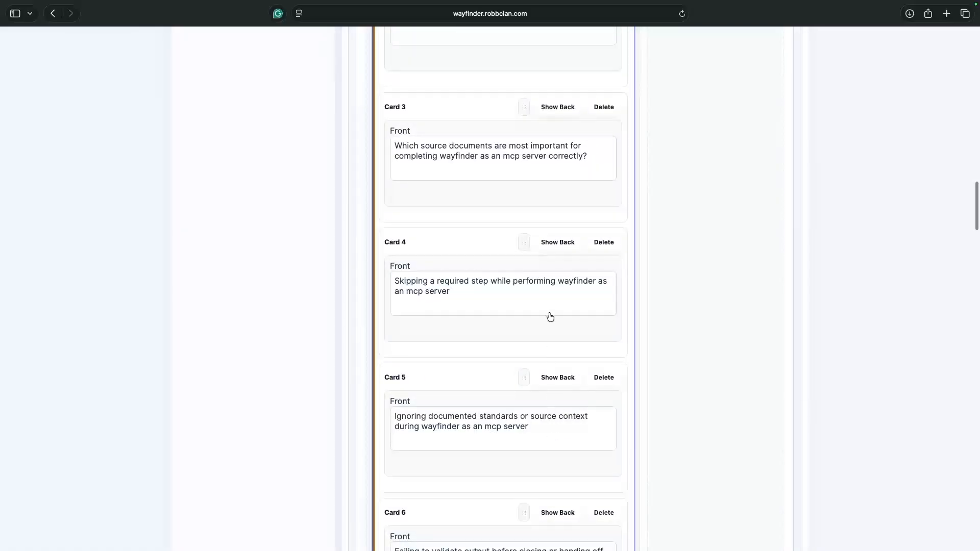
click(556, 243)
click(556, 242)
Step: Open the "Skills, Knowledge, Attitudes" block in column 2 and review the content of its Skills, Knowledge and Attitudes tabs
scroll(554, 246, up, 15)
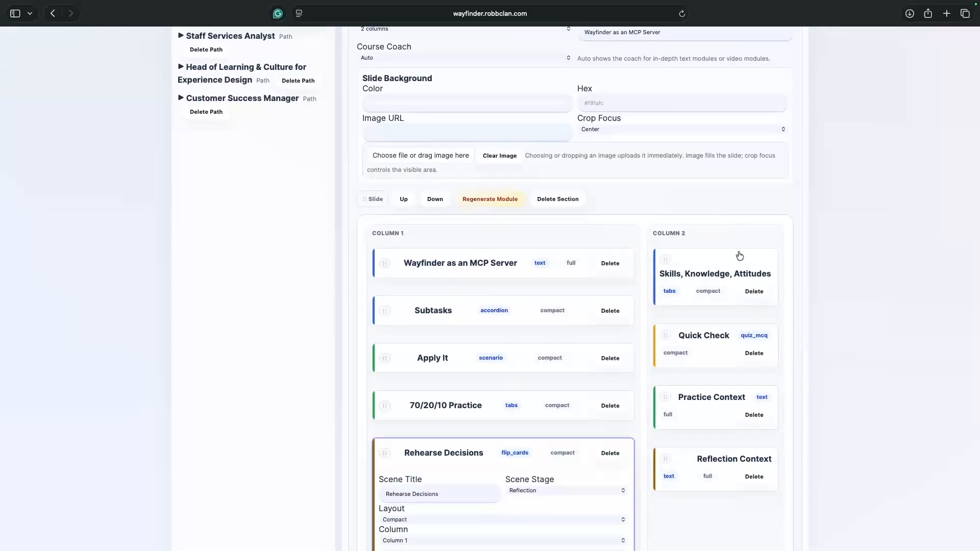
click(715, 261)
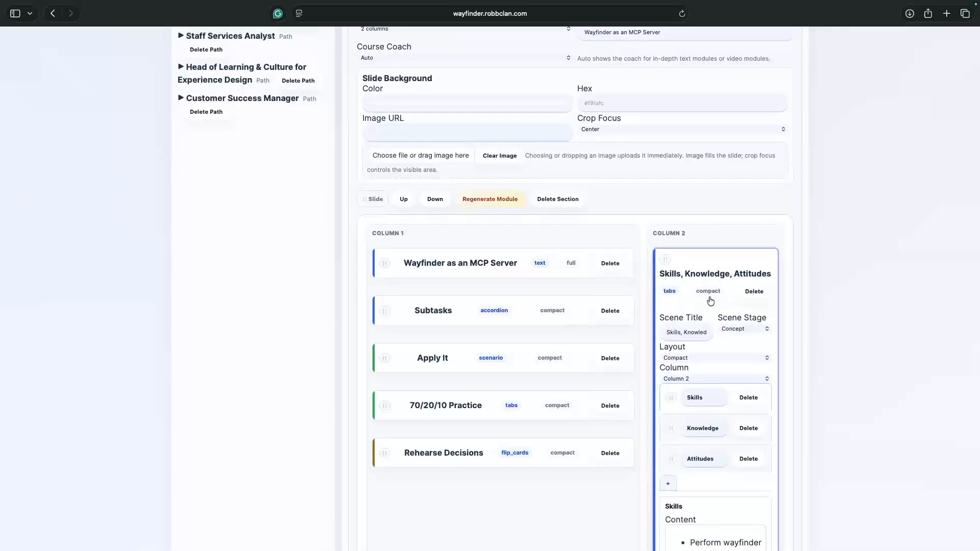
scroll(710, 299, down, 4)
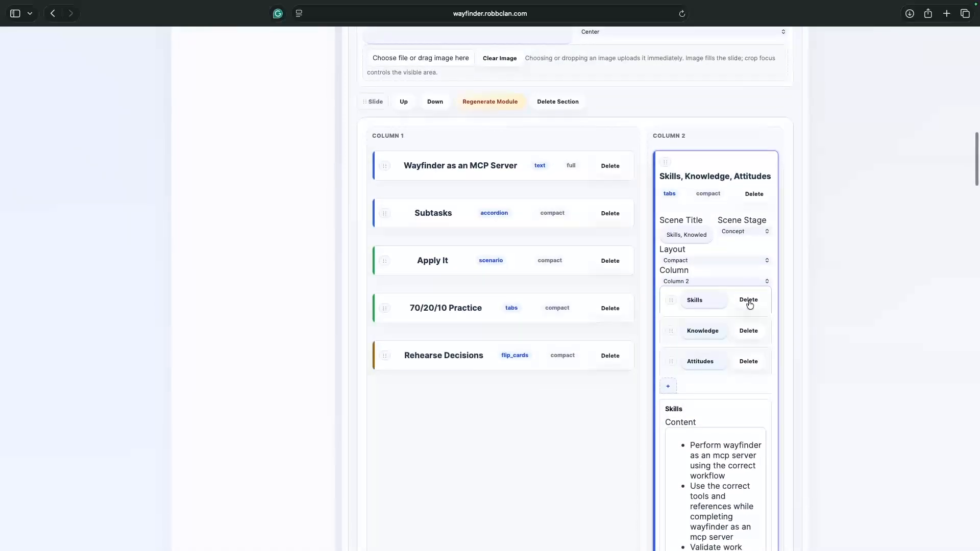
scroll(722, 366, down, 5)
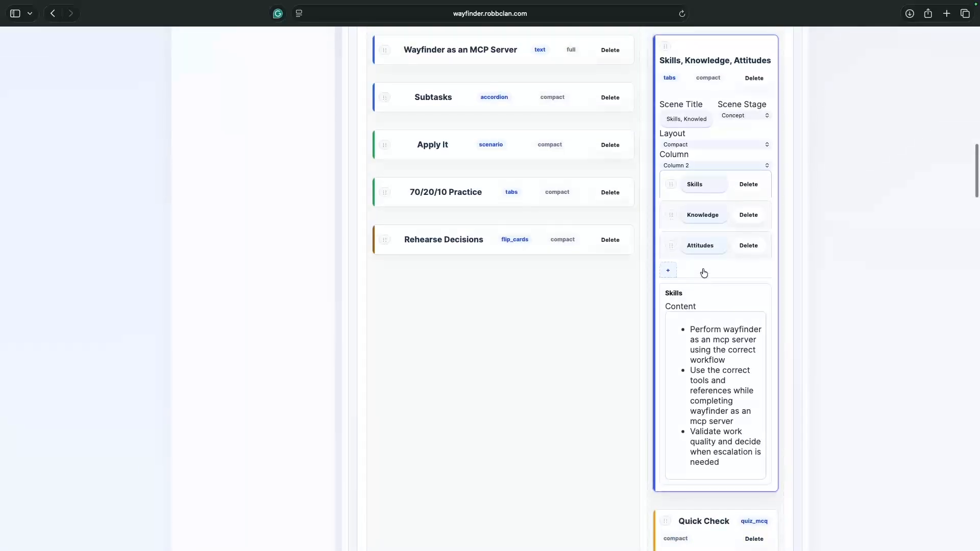
click(713, 186)
scroll(696, 296, down, 1)
click(698, 283)
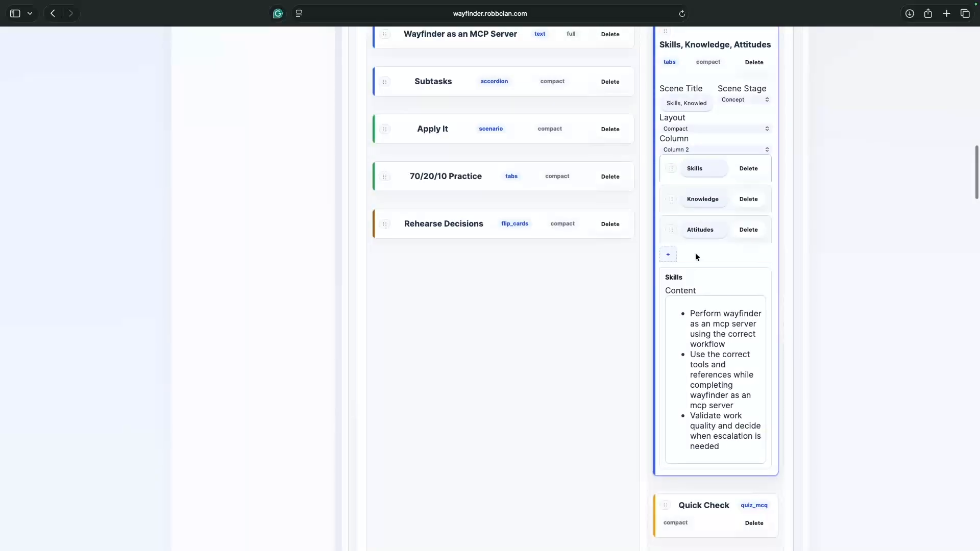
click(679, 211)
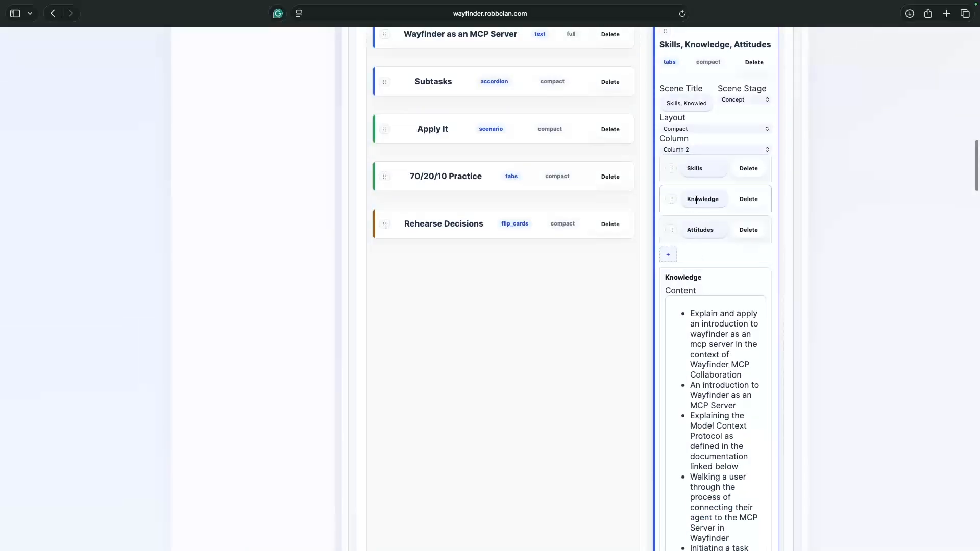
click(679, 242)
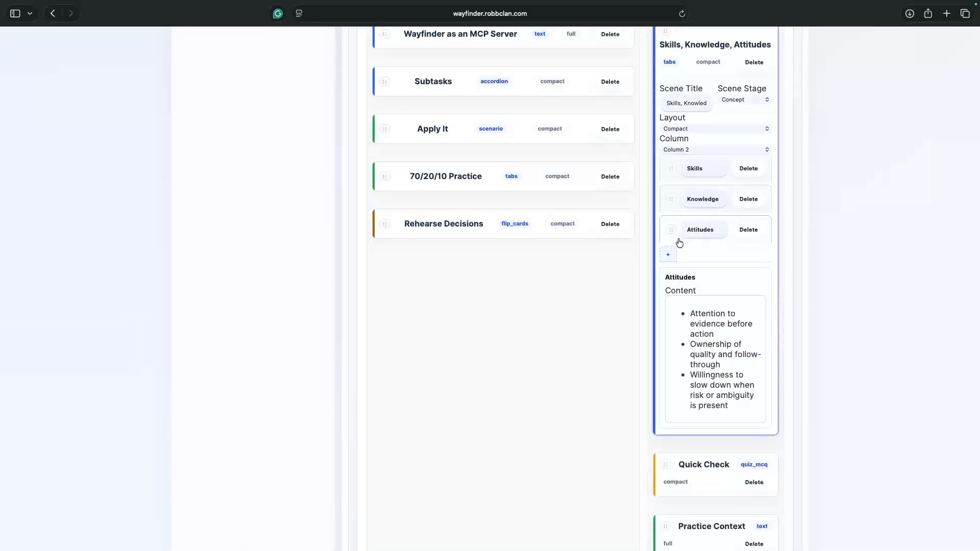
click(679, 180)
click(680, 213)
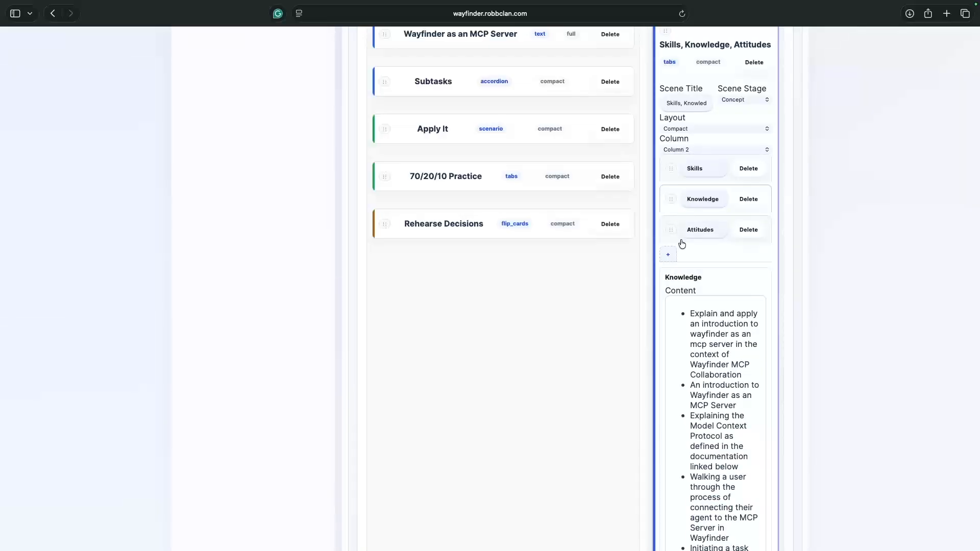
Step: Check the Attitudes tab's content and review the Quick Check block's question, options, correct answer and rationale
click(682, 243)
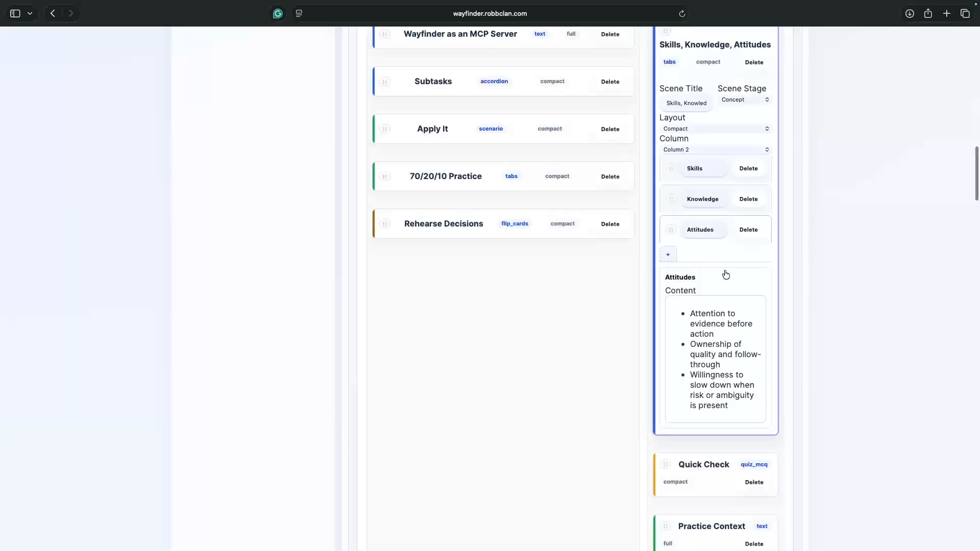
scroll(726, 275, down, 5)
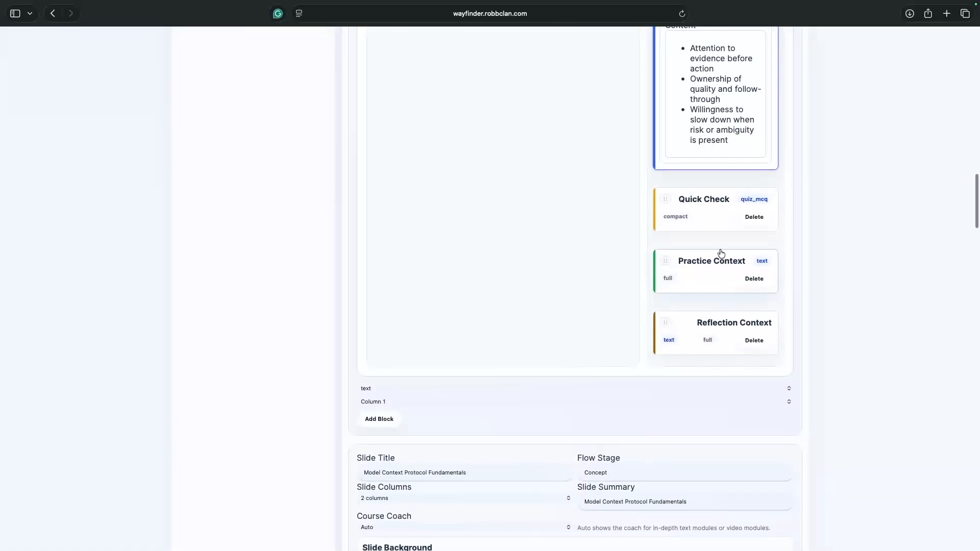
click(708, 204)
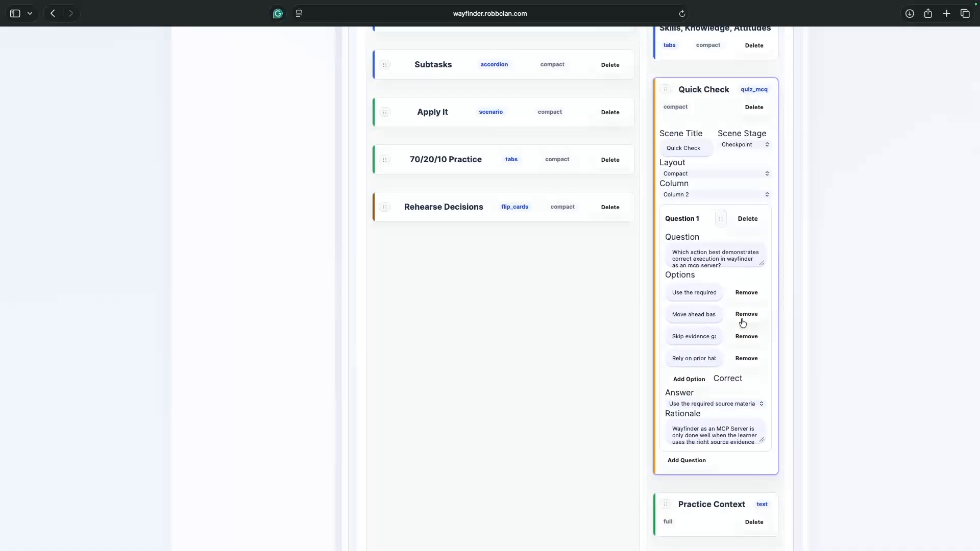
scroll(735, 290, down, 3)
scroll(736, 290, down, 4)
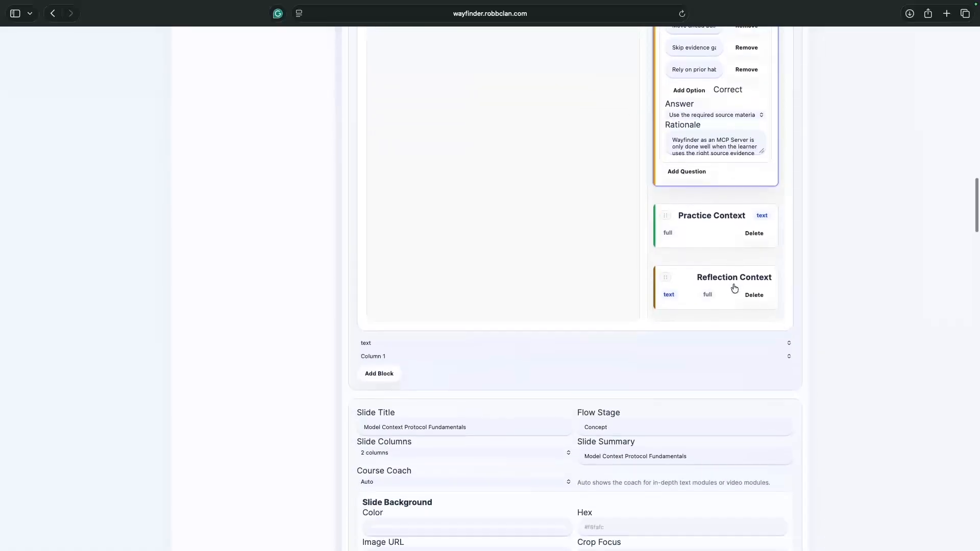
Step: Open the Practice Context text block in column 2 and review its scene settings, formatting options and full text
click(712, 219)
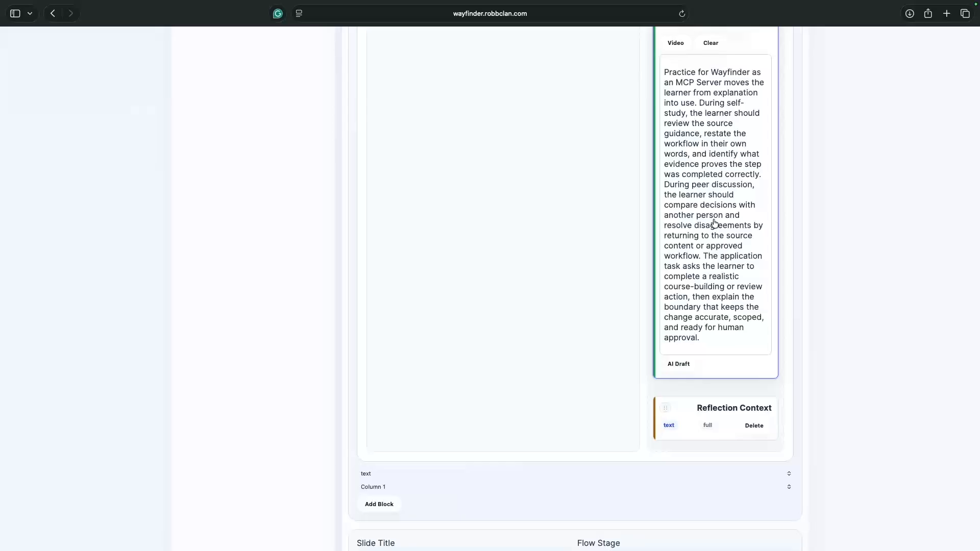
scroll(715, 224, up, 5)
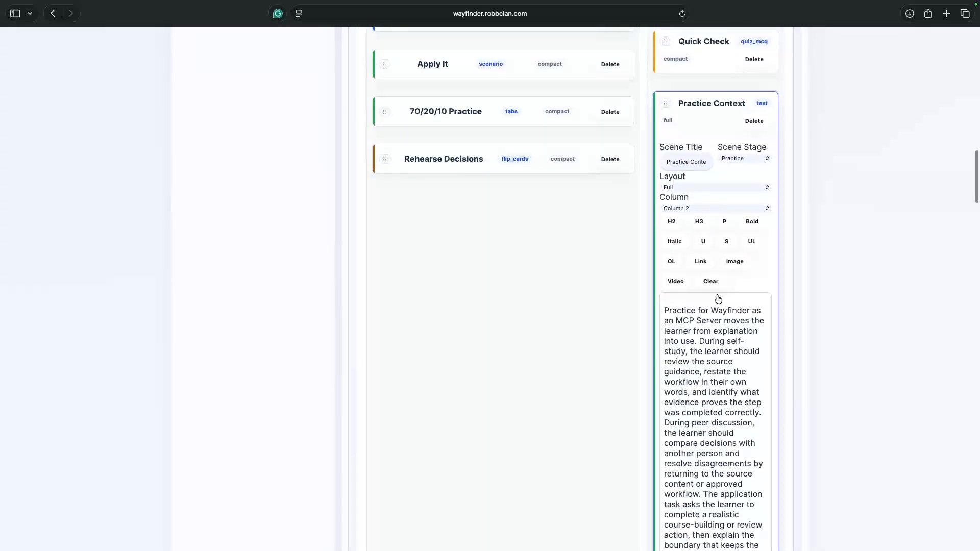
scroll(705, 353, down, 3)
scroll(705, 352, down, 1)
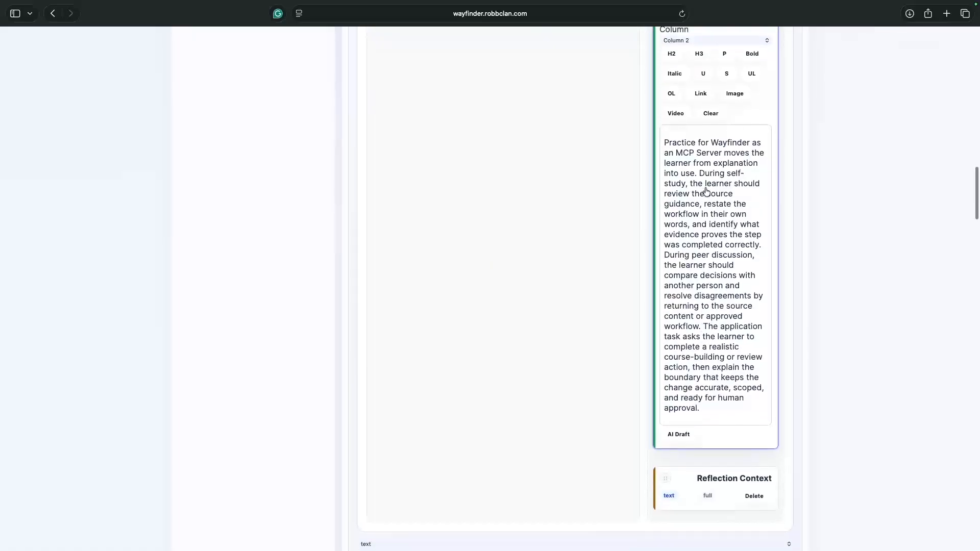
scroll(718, 289, up, 1)
scroll(718, 290, up, 3)
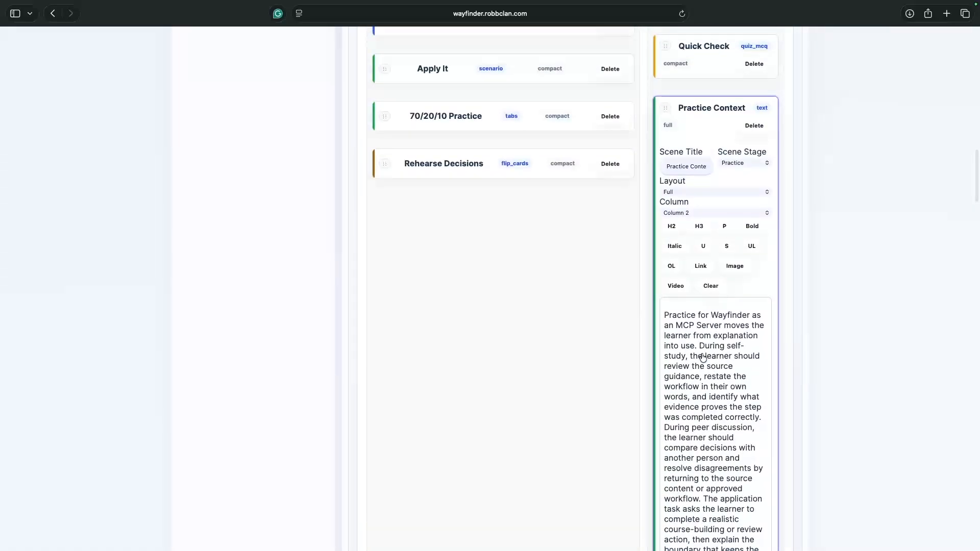
scroll(704, 356, down, 8)
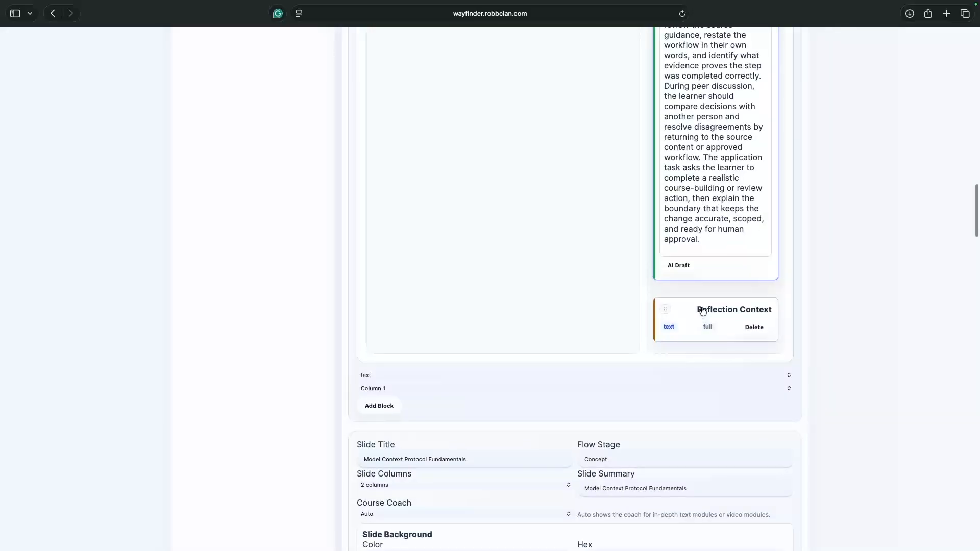
Step: Open the Reflection Context text block and review its scene settings and reflection text
click(704, 312)
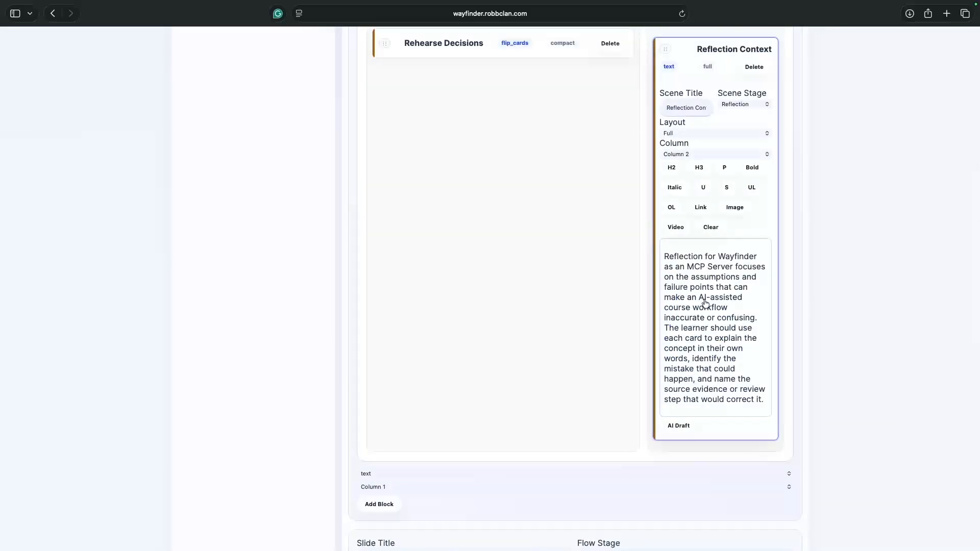
scroll(706, 304, up, 1)
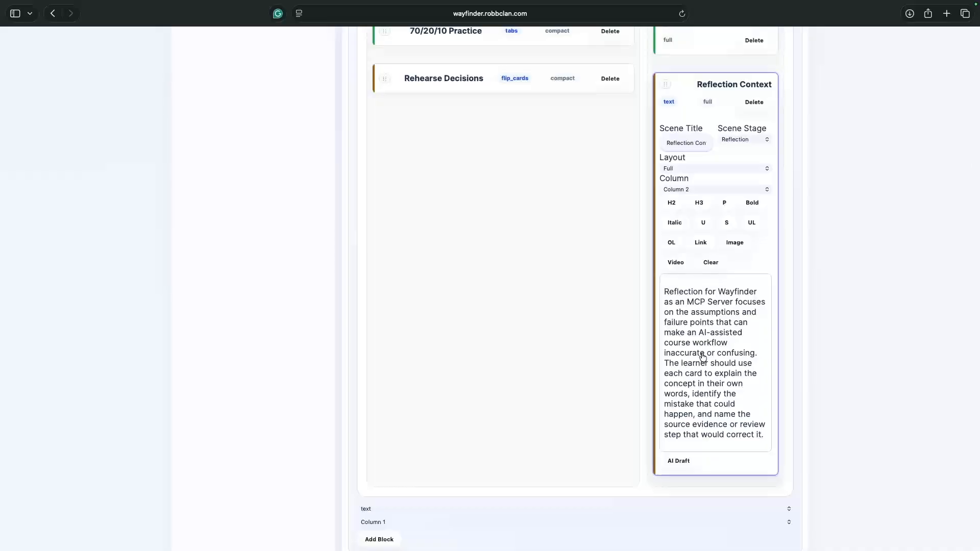
scroll(702, 357, down, 4)
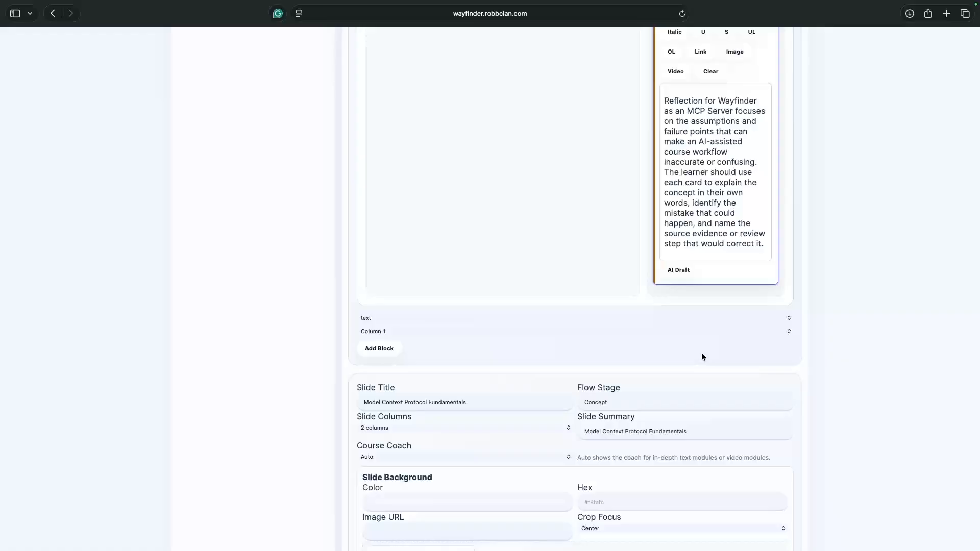
scroll(696, 294, up, 2)
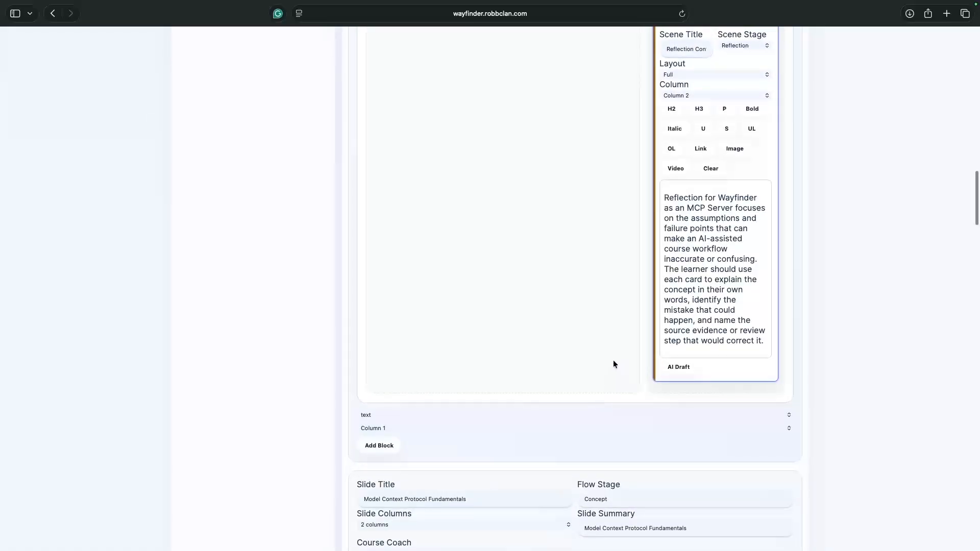
Step: Review the block types that can be added to the first slide, choosing checklist and finally flip_cards
click(524, 418)
scroll(524, 420, down, 2)
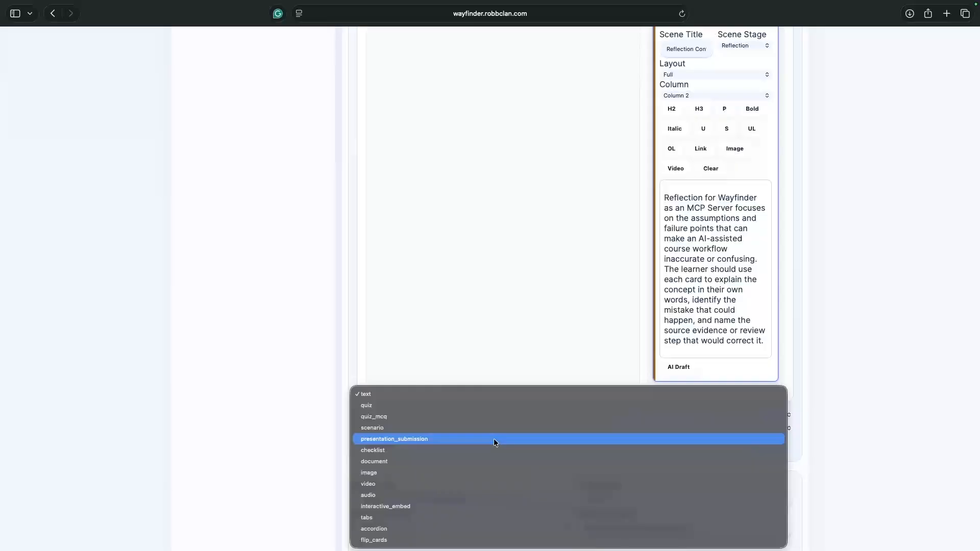
click(446, 450)
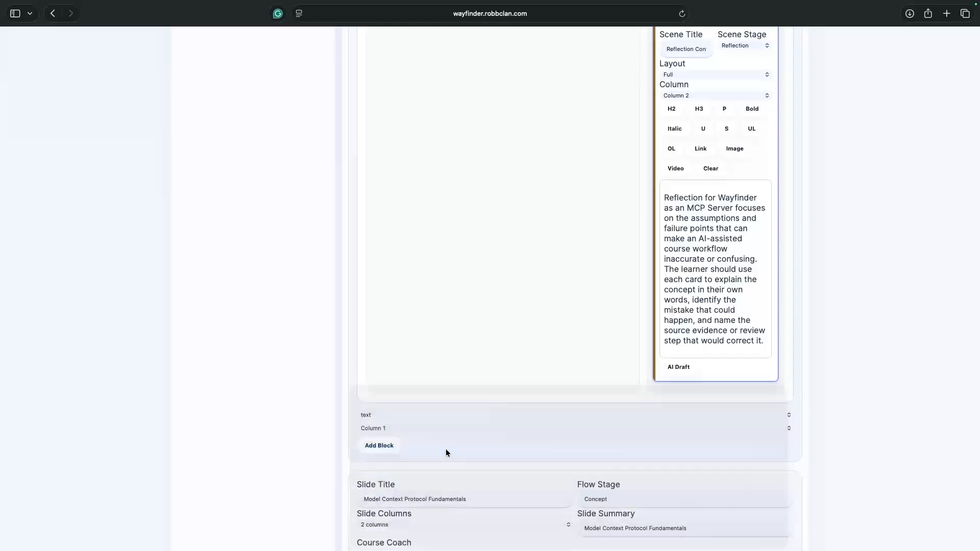
click(396, 415)
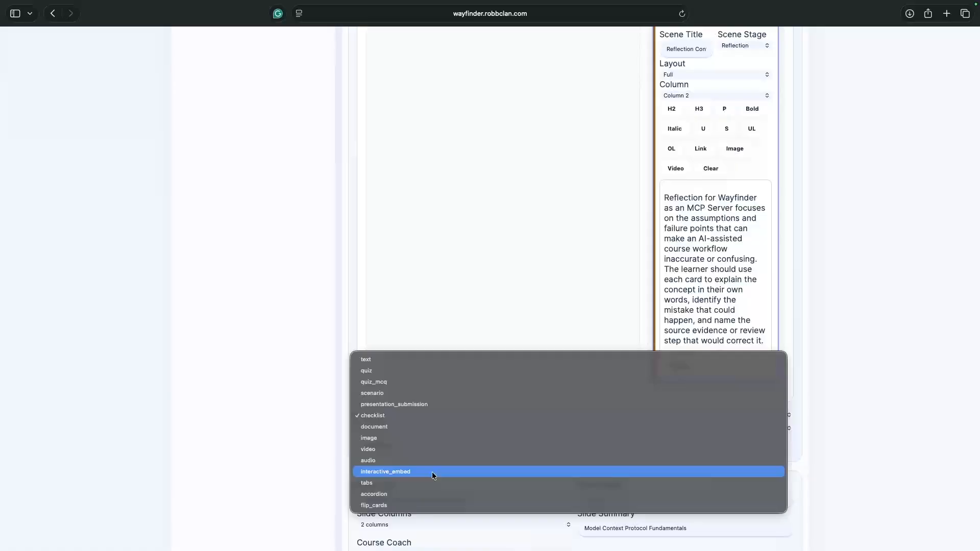
click(412, 505)
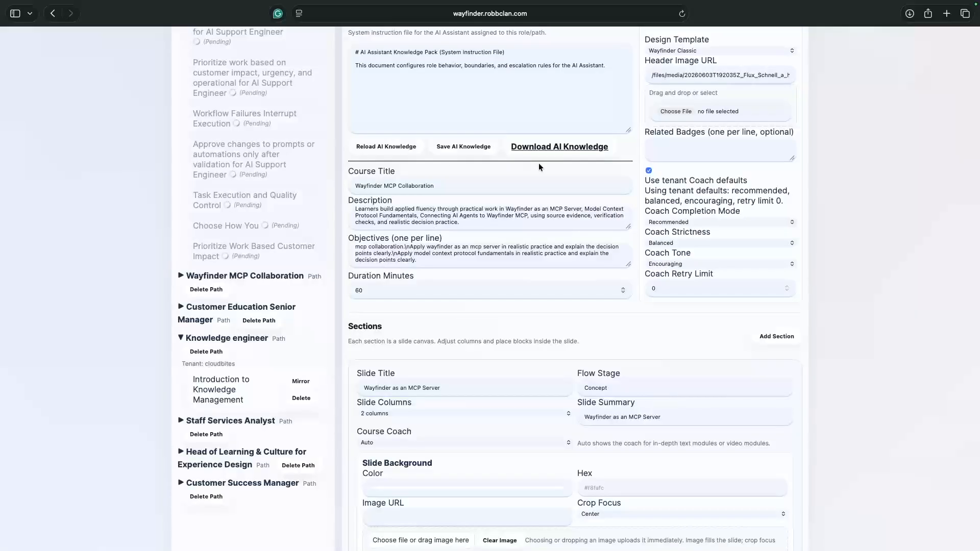
Step: Show the course templates in place of the paths and review the available base templates and the template canvas
scroll(538, 163, up, 6)
scroll(542, 154, up, 4)
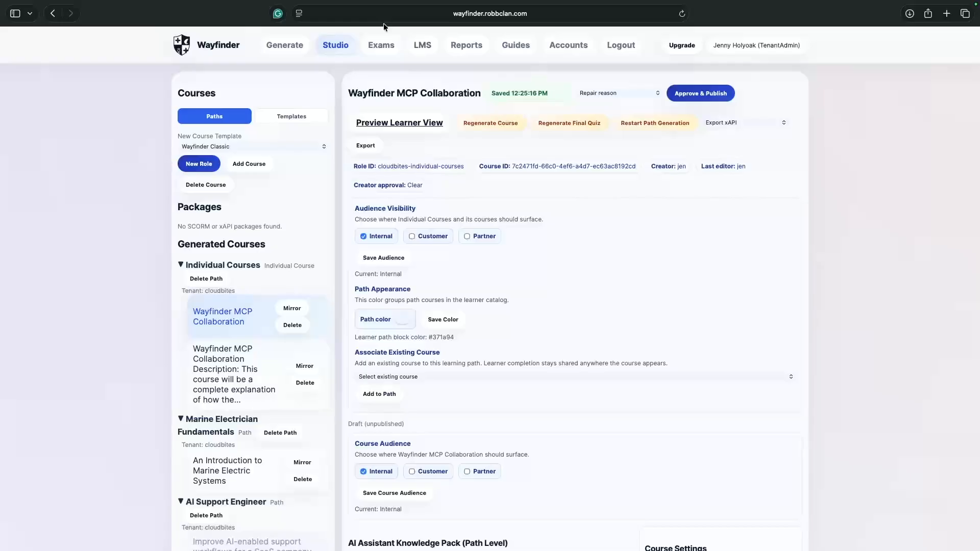
click(306, 118)
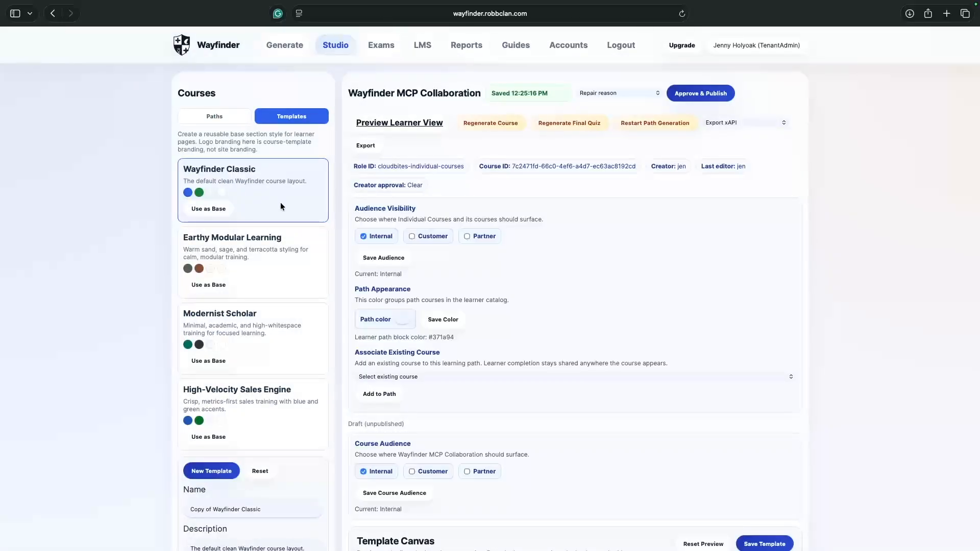
scroll(232, 402, down, 2)
scroll(233, 406, down, 5)
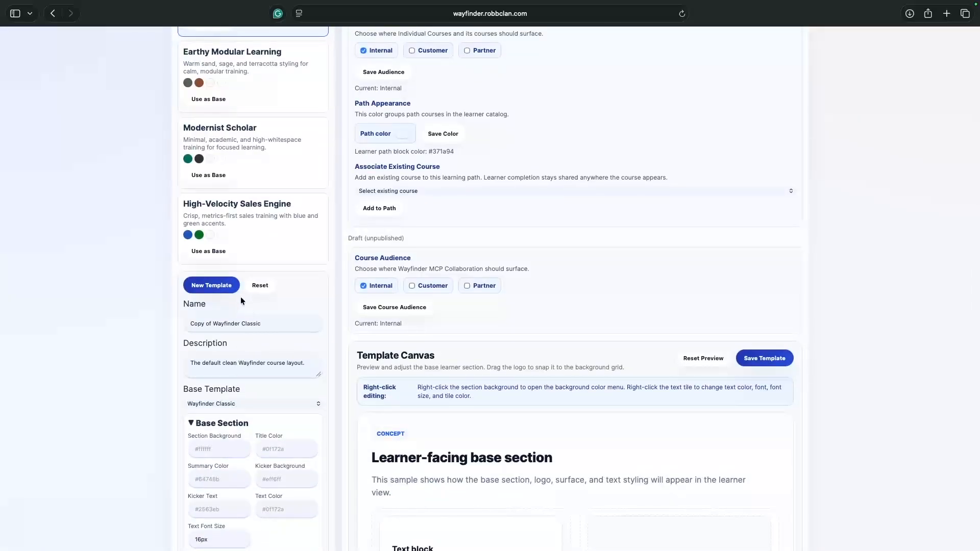
Step: Examine the custom template's name, base template, base section, color palette, text font and template branding settings
scroll(259, 340, down, 3)
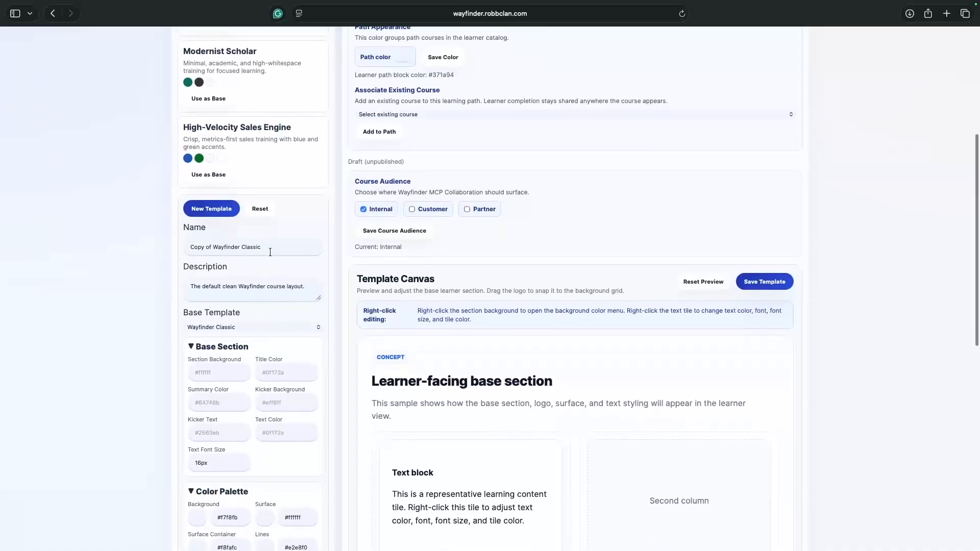
scroll(257, 340, down, 3)
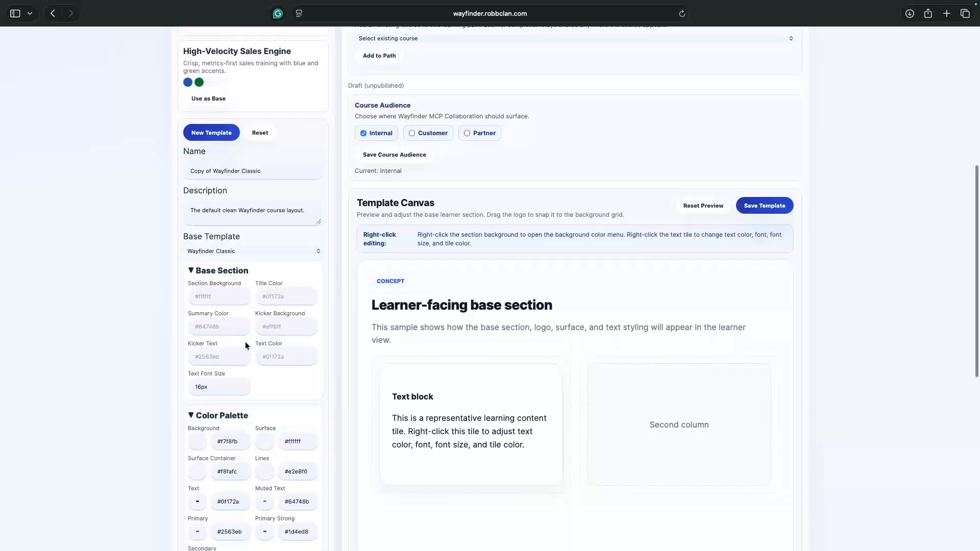
scroll(240, 392, down, 5)
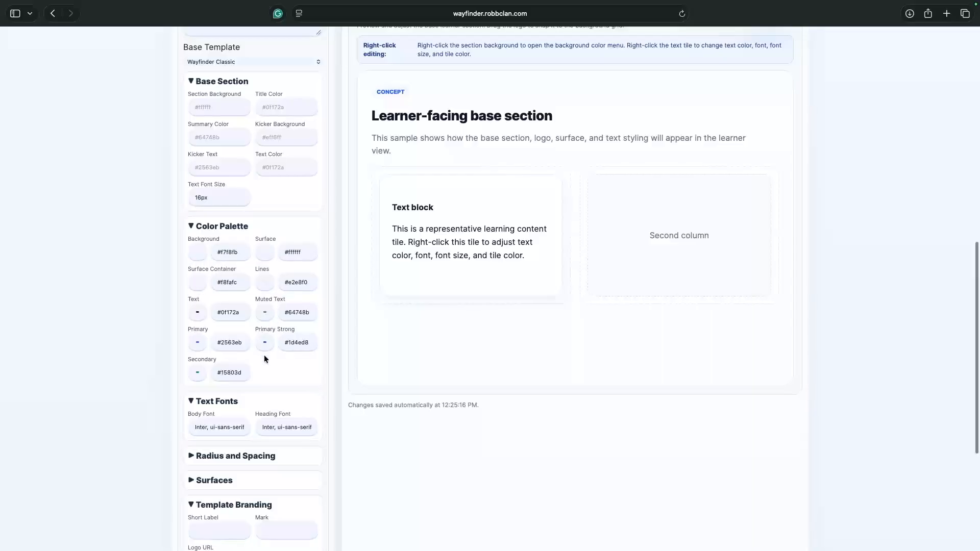
scroll(265, 359, down, 5)
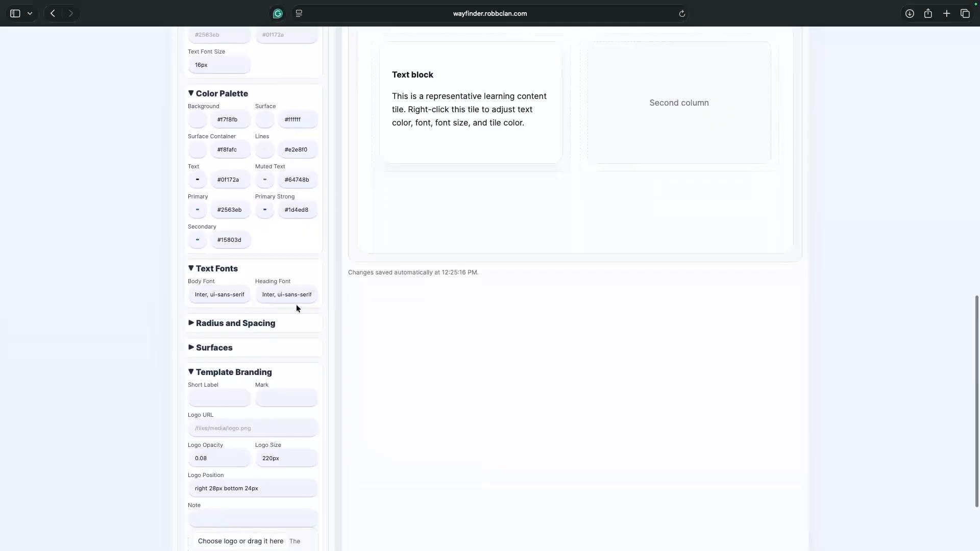
scroll(259, 358, down, 2)
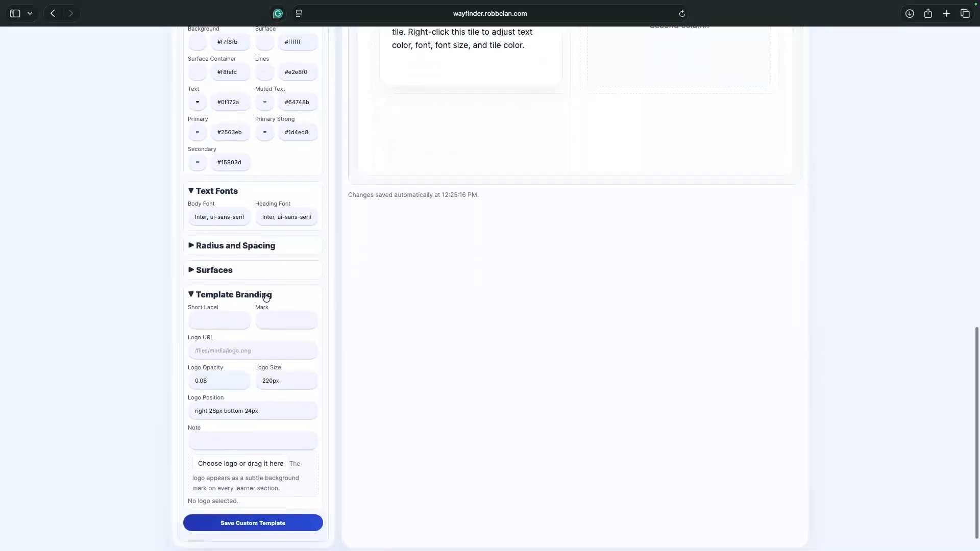
Step: Inspect the template's Radius and Spacing and Surfaces settings, collapse both groups again, and check the logo branding options
click(188, 247)
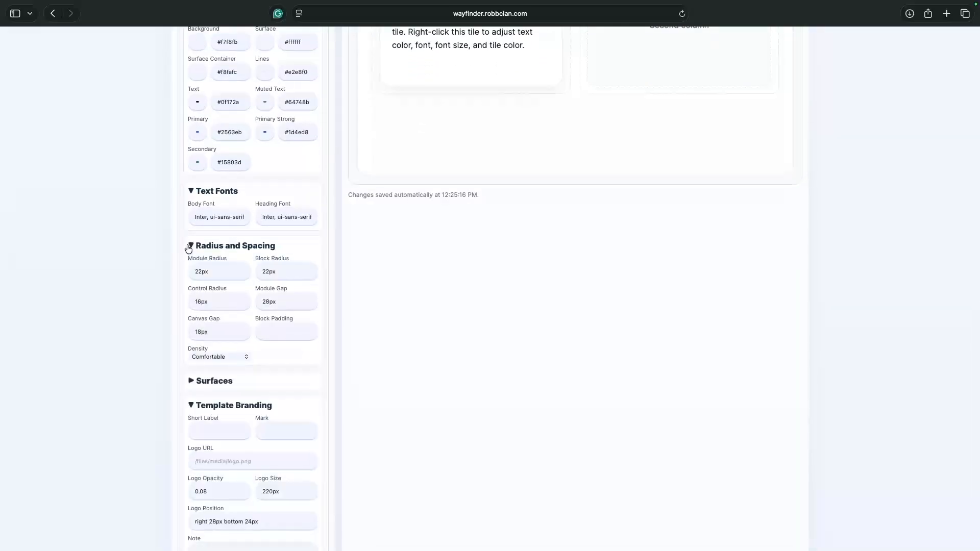
click(188, 248)
click(191, 271)
click(192, 271)
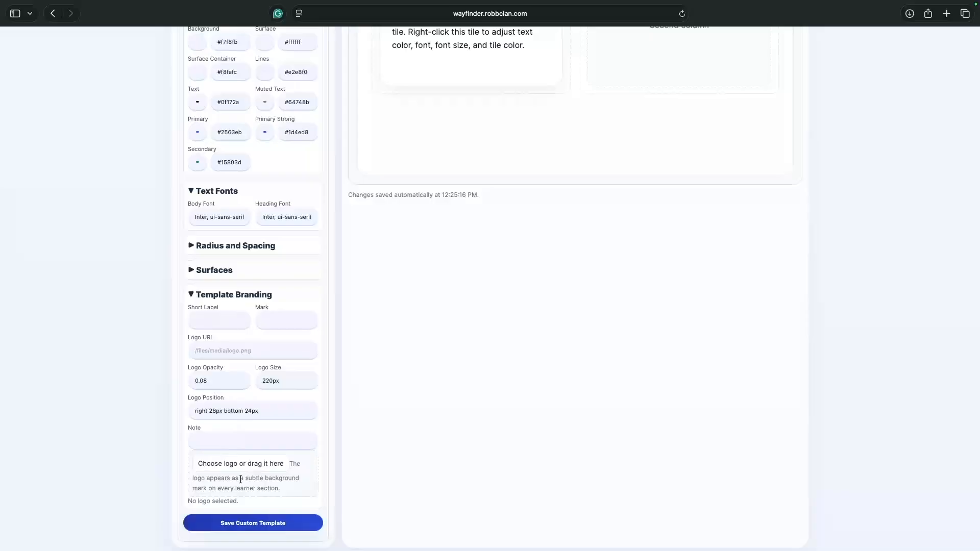
scroll(241, 480, down, 1)
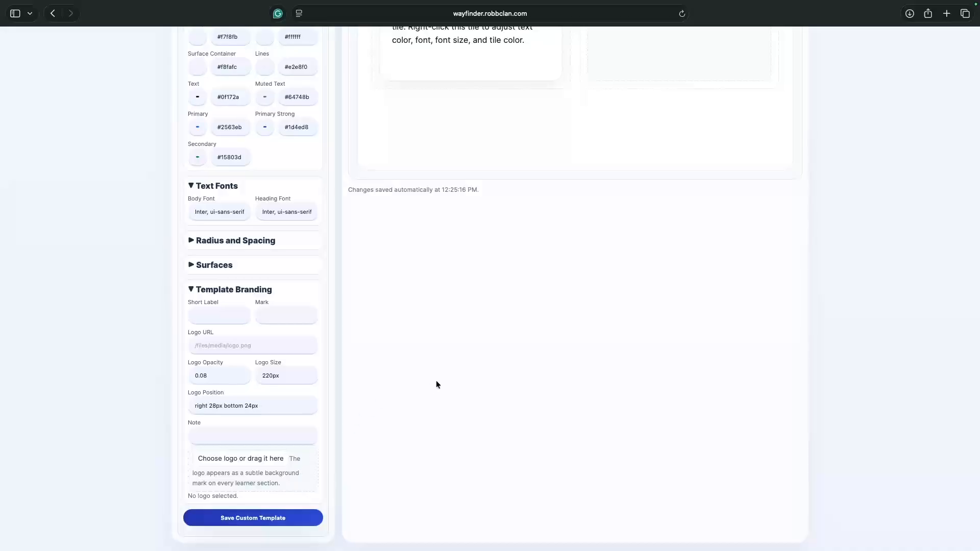
scroll(467, 364, up, 20)
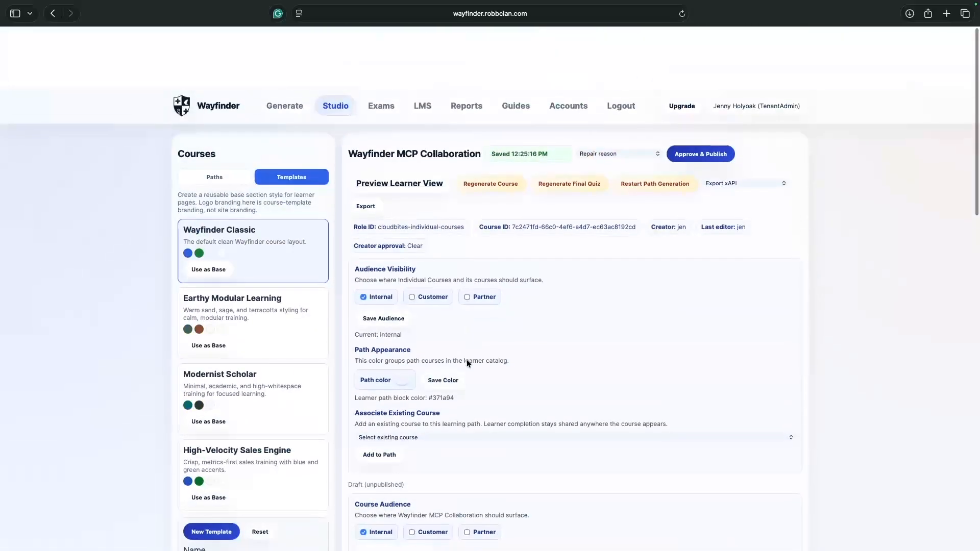